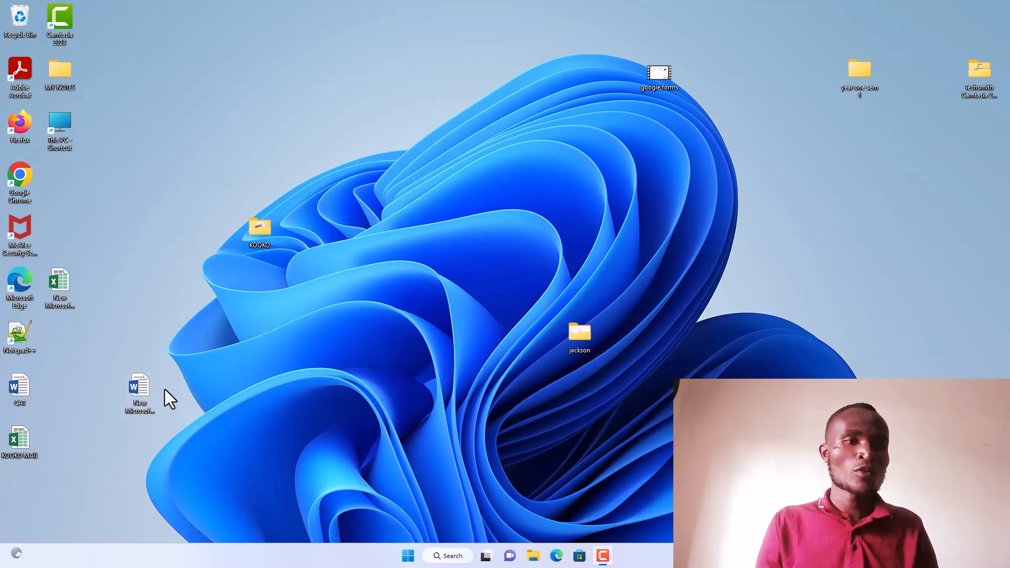
Create a new Microsoft Word document on the desktop with its default name, open it and dismiss the activation notice.
{"action": "right_click", "coordinate": [131, 216]}
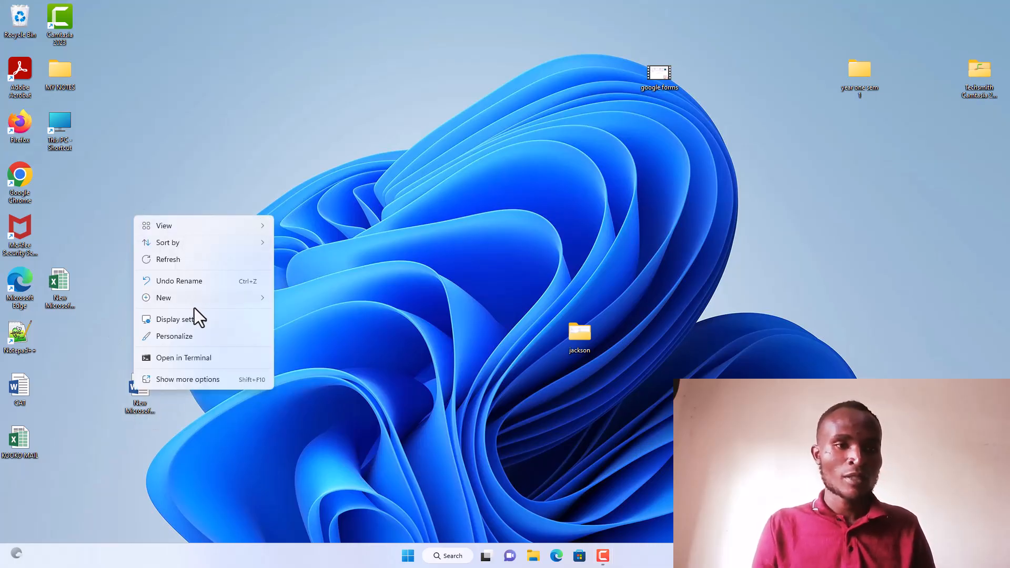
{"action": "mouse_move", "coordinate": [187, 298]}
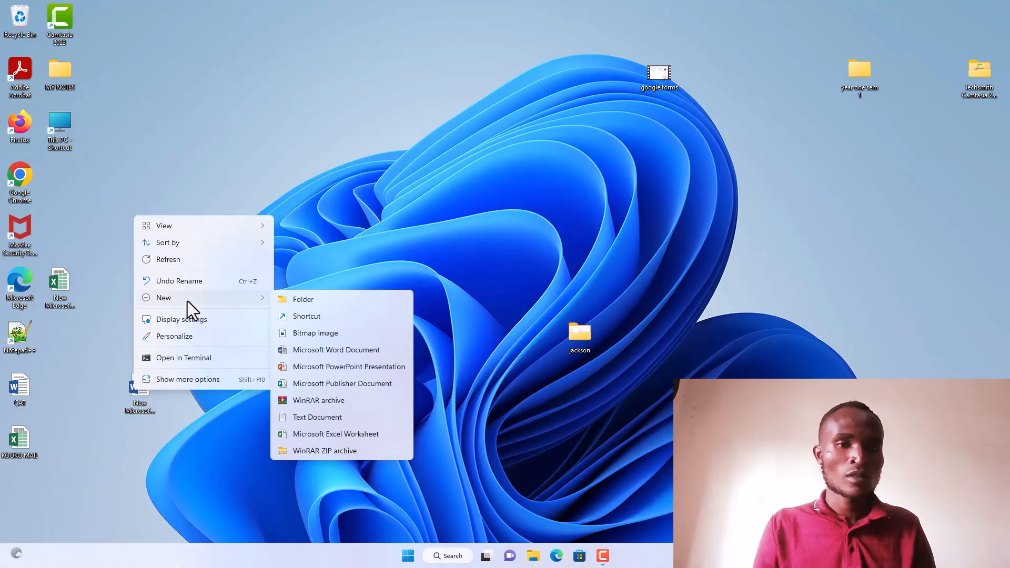
{"action": "left_click", "coordinate": [341, 354]}
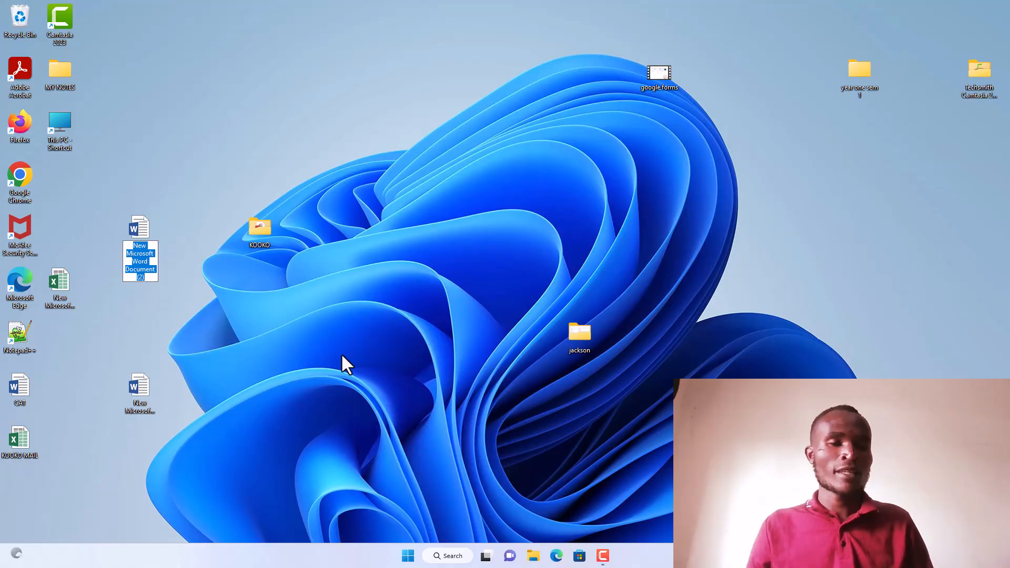
{"action": "left_click", "coordinate": [141, 234]}
{"action": "double_click", "coordinate": [140, 231]}
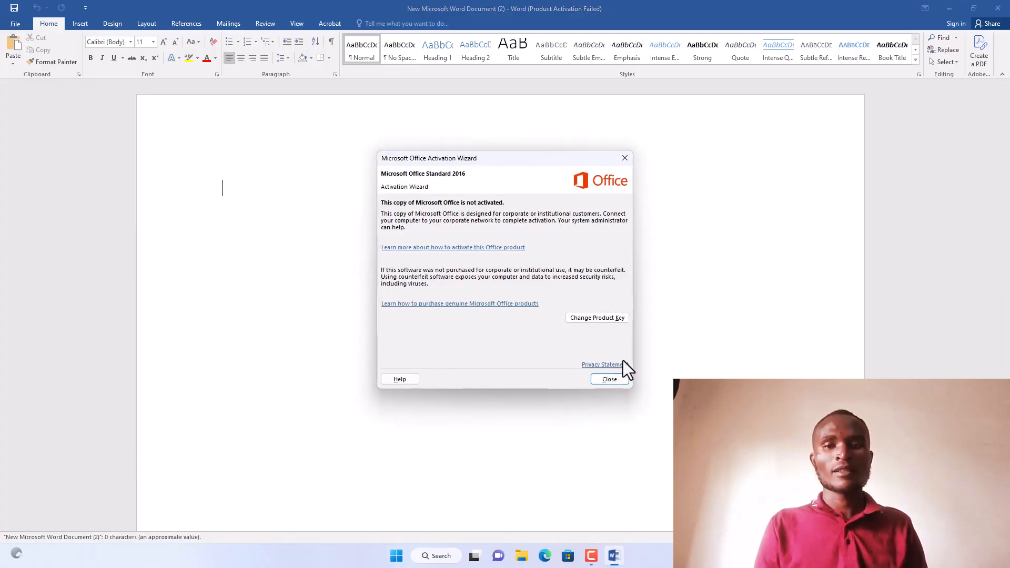
{"action": "left_click", "coordinate": [610, 380]}
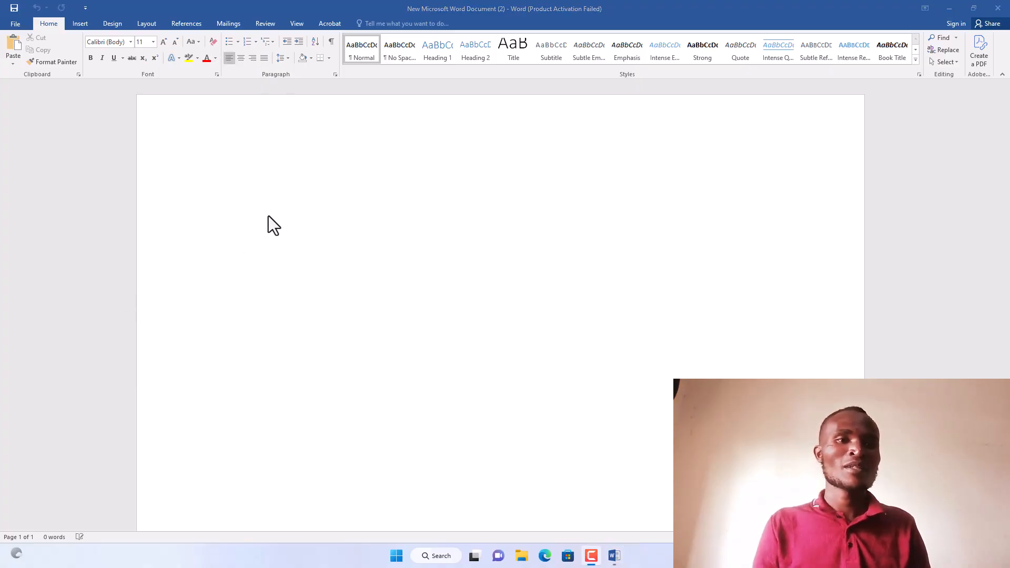
Write the letter's greeting on the first line: "Dear" followed by the recipient's first name and a comma.
{"action": "left_click", "coordinate": [251, 189]}
{"action": "type", "text": "dear "}
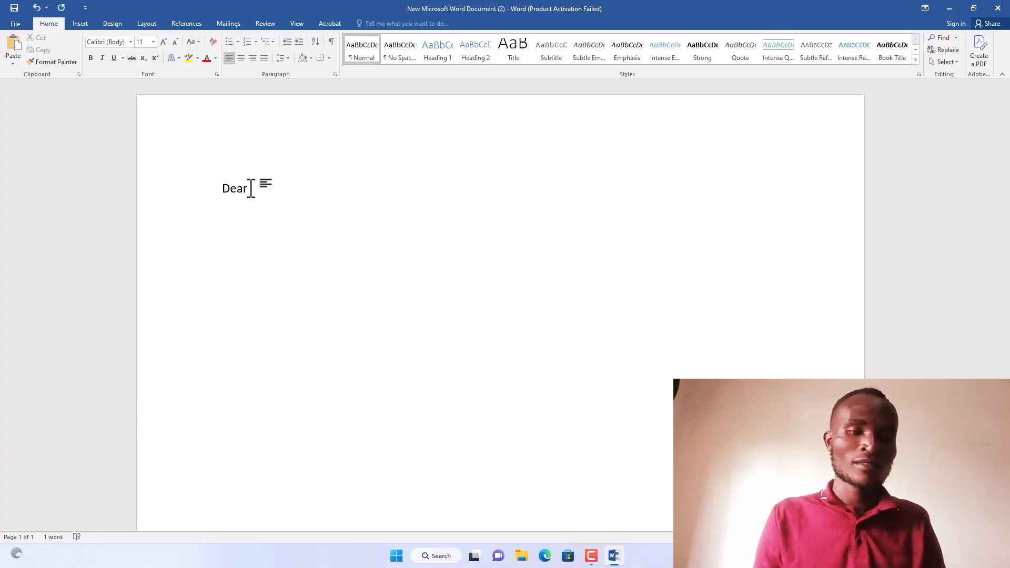
{"action": "type", "text": "j"}
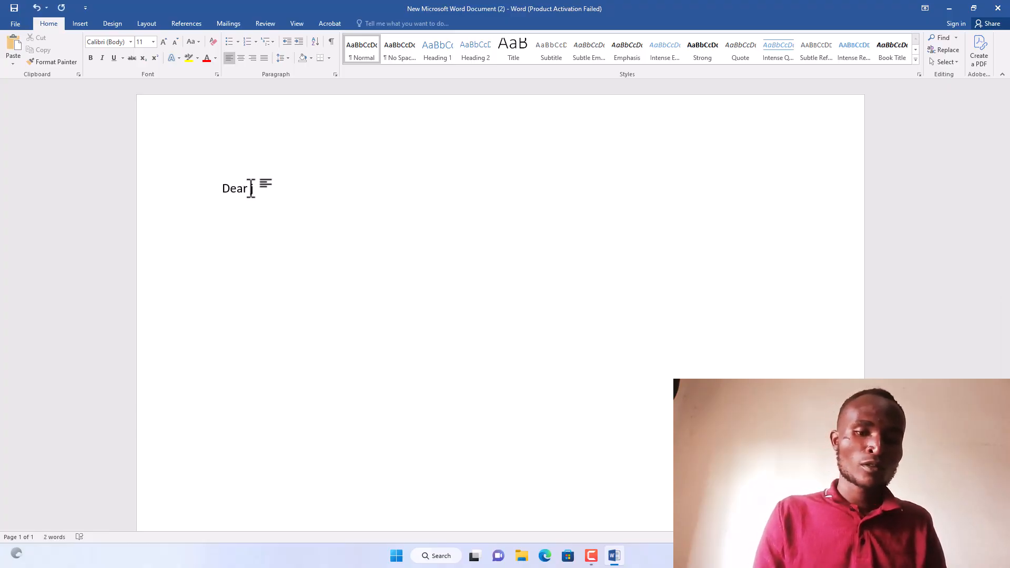
{"action": "key", "text": "BackSpace"}
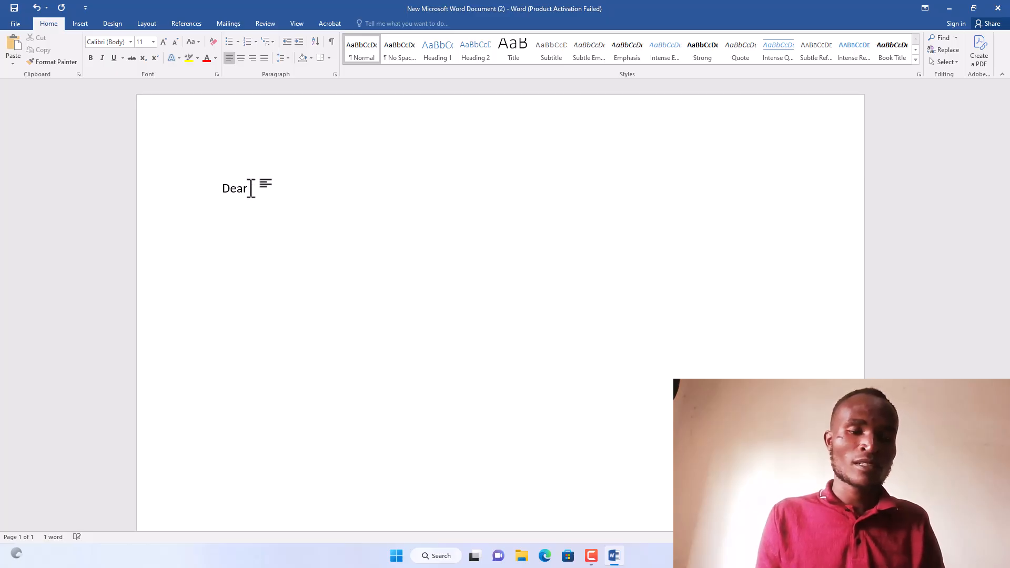
{"action": "type", "text": "emm"}
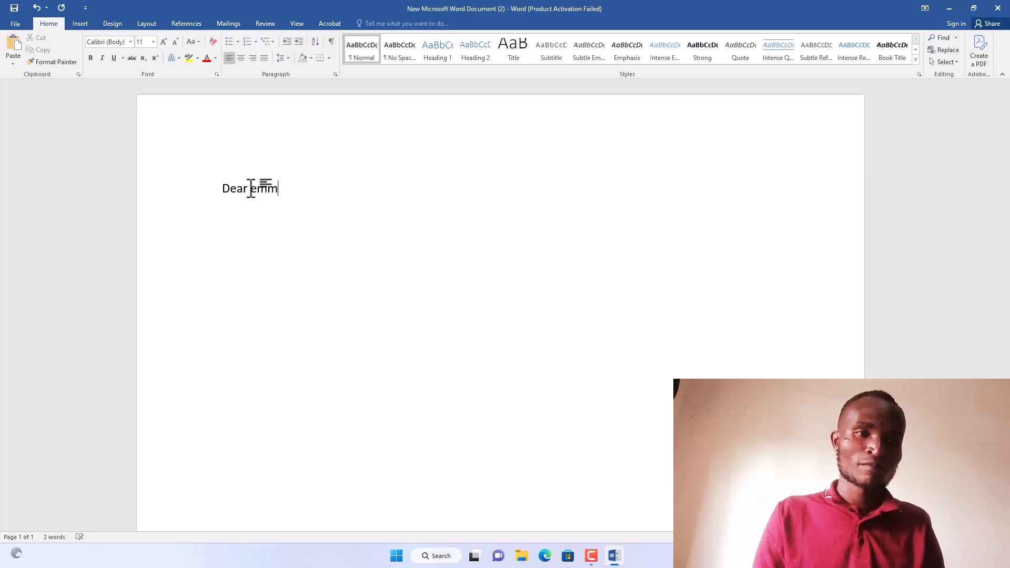
{"action": "type", "text": "a,"}
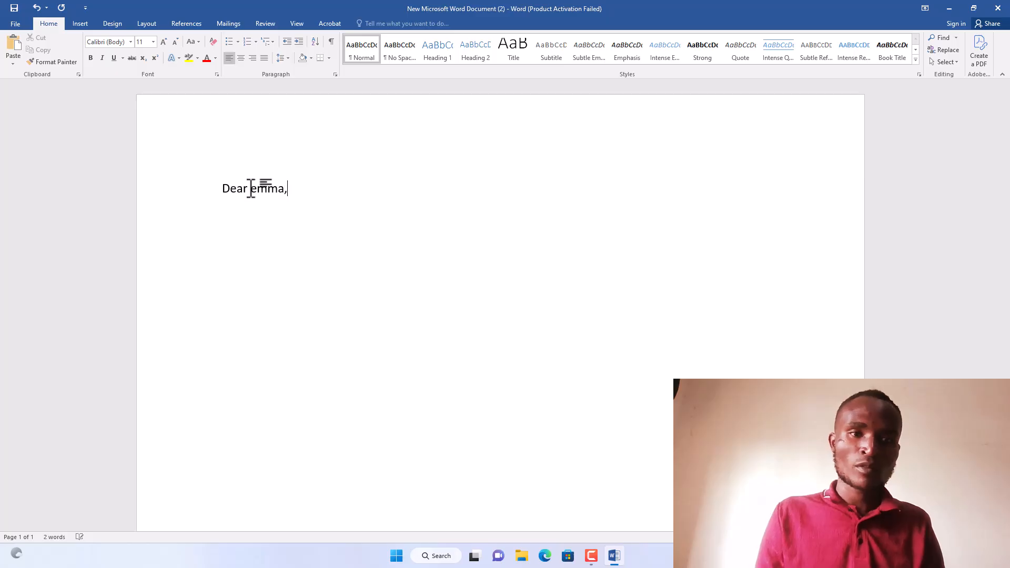
Start a new paragraph below the greeting reading "I hope you are doing well wherever you are".
{"action": "key", "text": "Return"}
{"action": "type", "text": "I hop"}
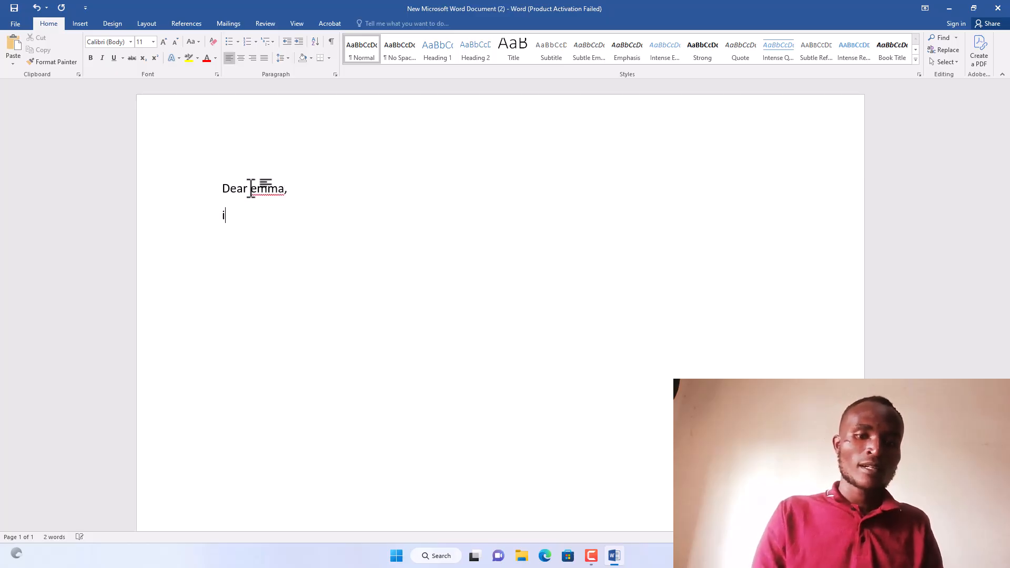
{"action": "type", "text": "e "}
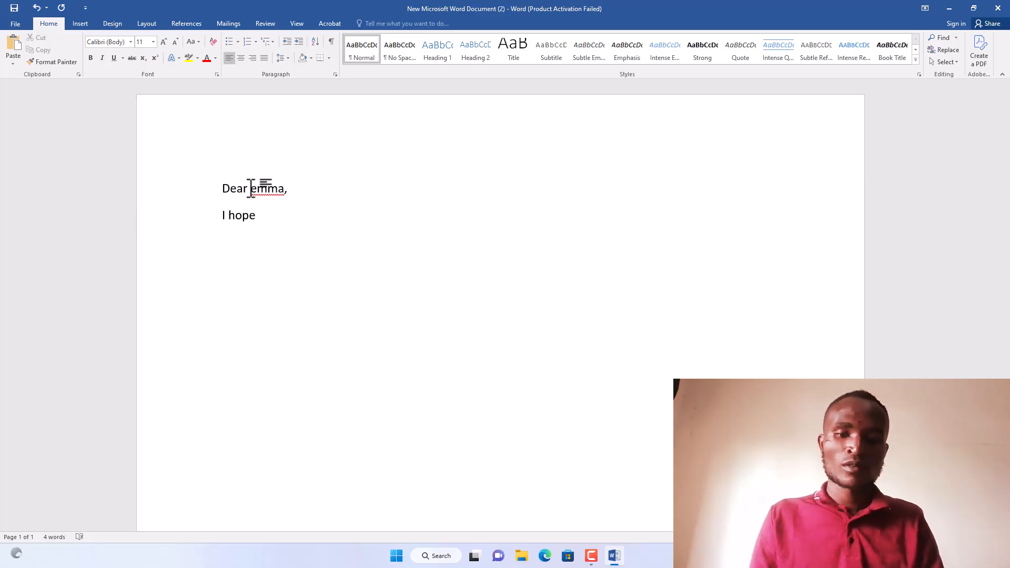
{"action": "type", "text": "ypou"}
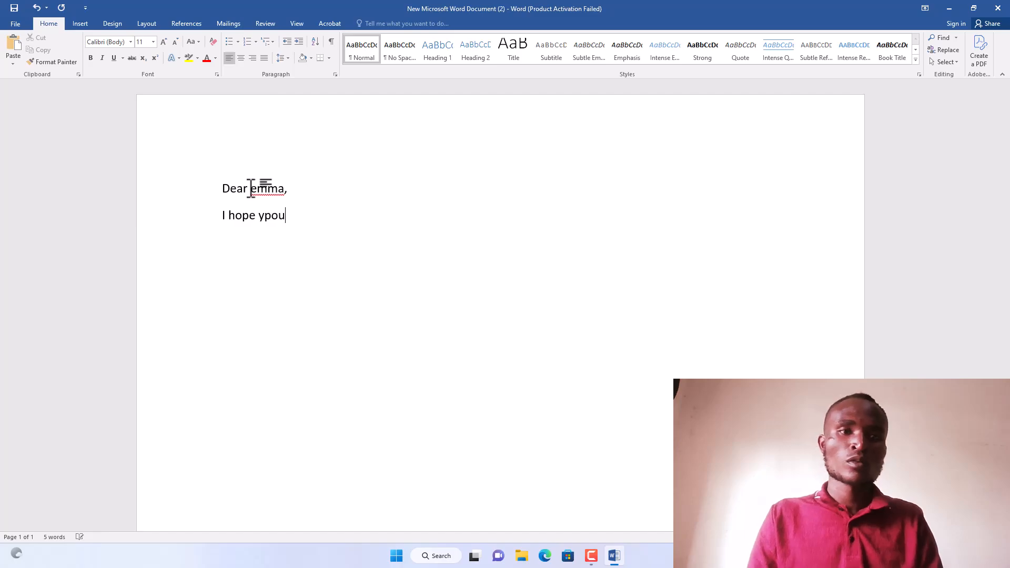
{"action": "key", "text": "BackSpace"}
{"action": "key", "text": "BackSpace"}
{"action": "key", "text": "BackSpace"}
{"action": "type", "text": "ou are"}
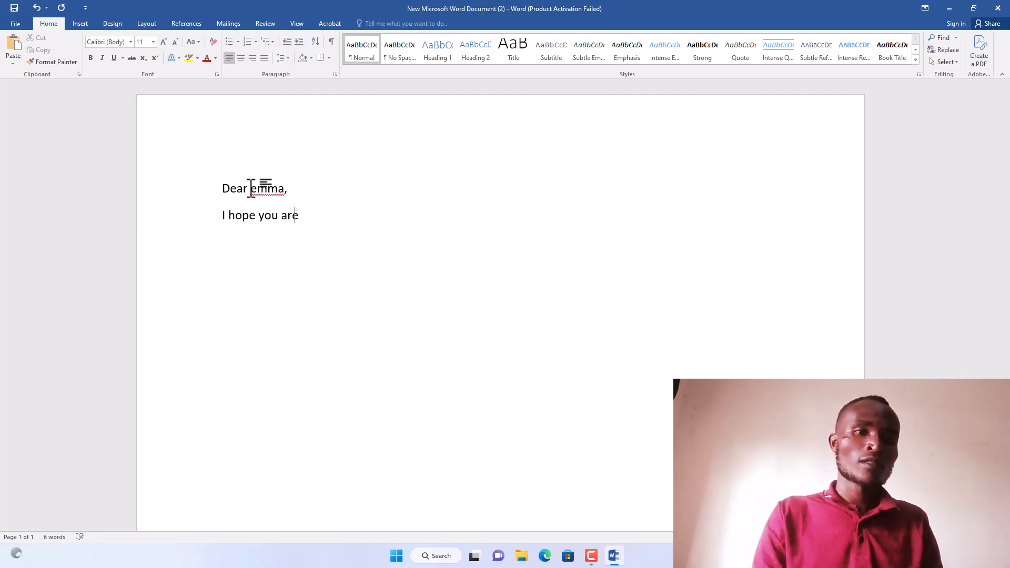
{"action": "type", "text": " doin"}
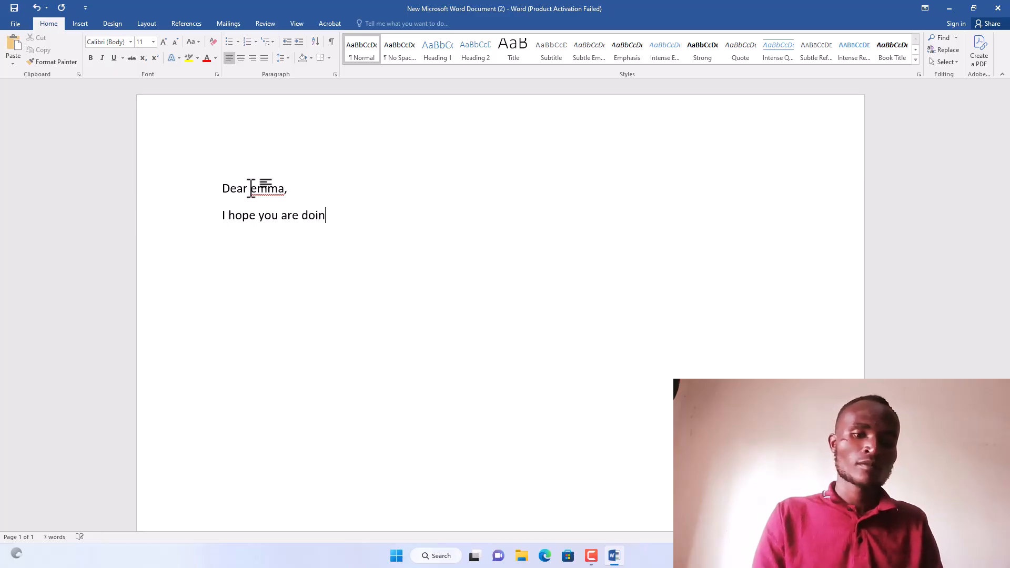
{"action": "type", "text": "g well "}
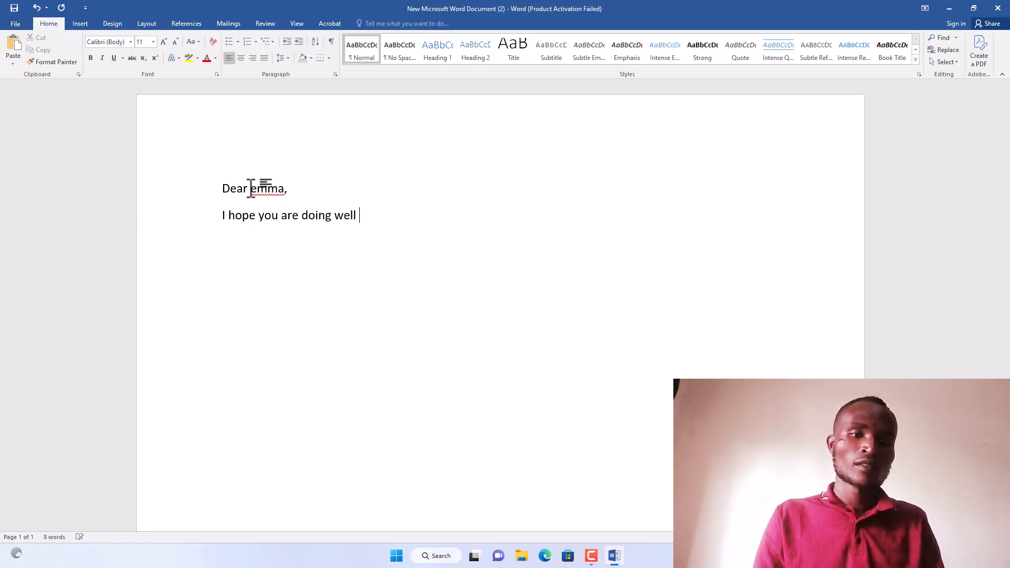
{"action": "type", "text": "where"}
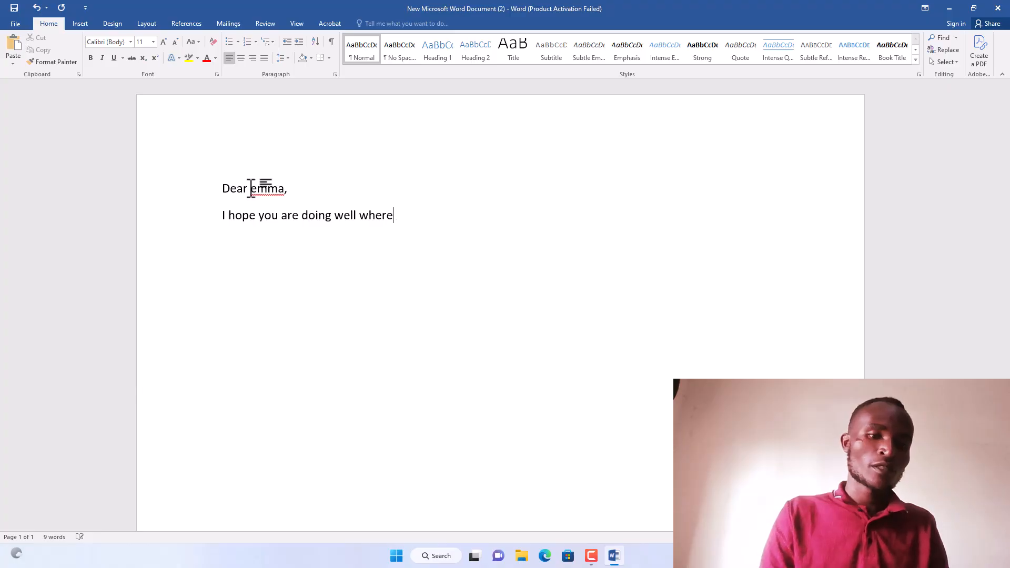
{"action": "type", "text": "ver you are"}
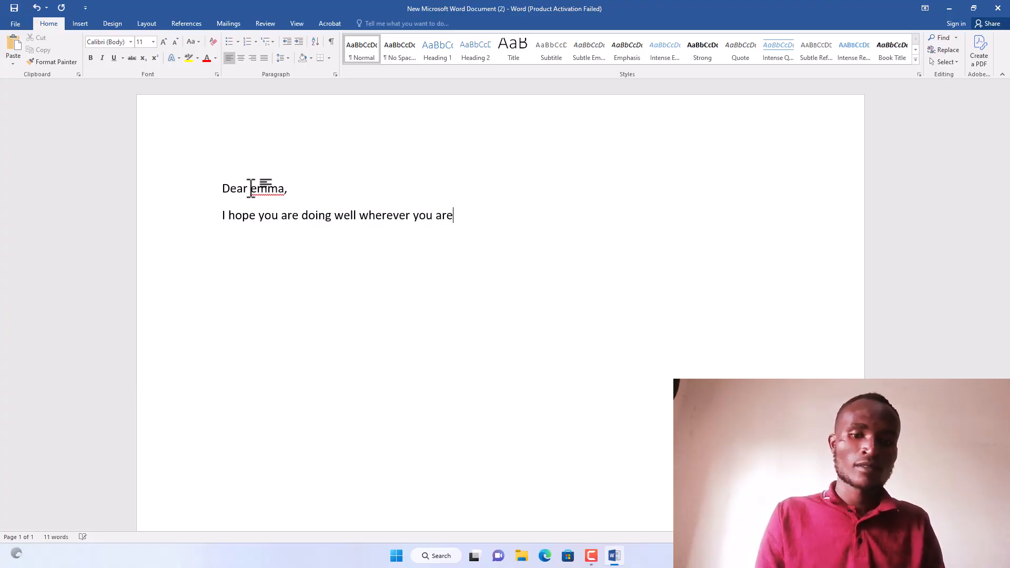
Continue the body sentence with ", I love you so much and please take care".
{"action": "type", "text": ", I "}
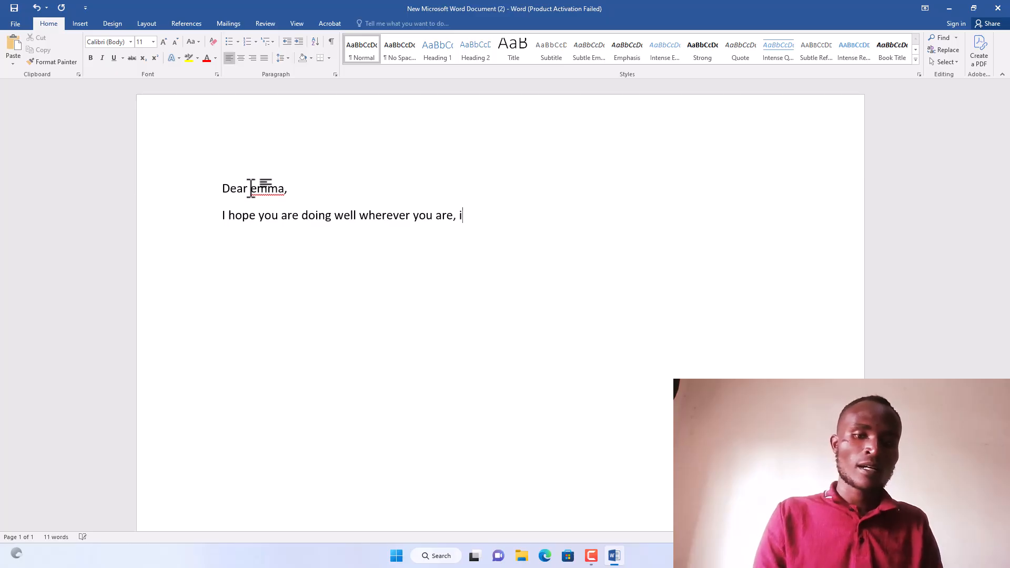
{"action": "type", "text": "love"}
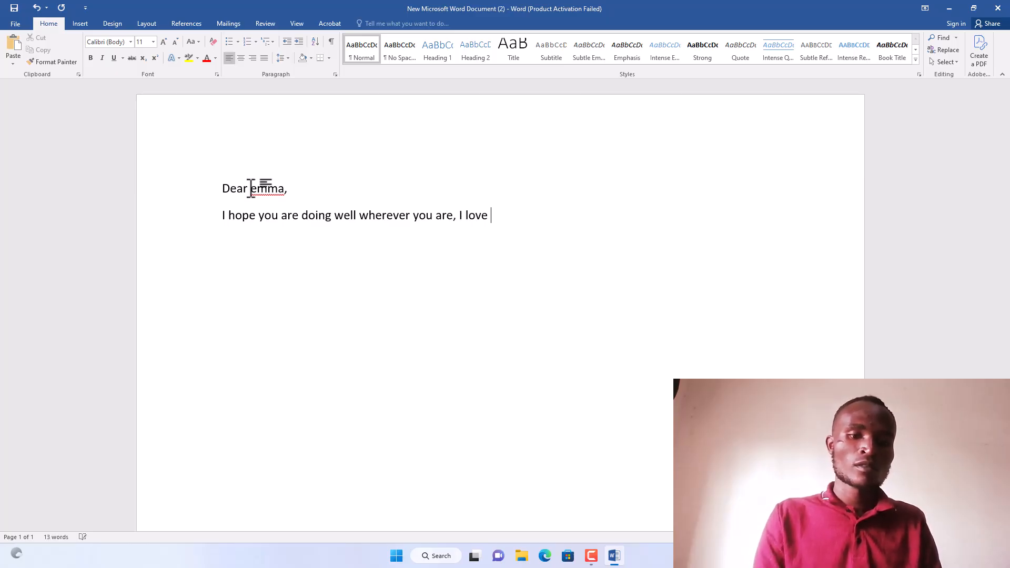
{"action": "type", "text": " you s"}
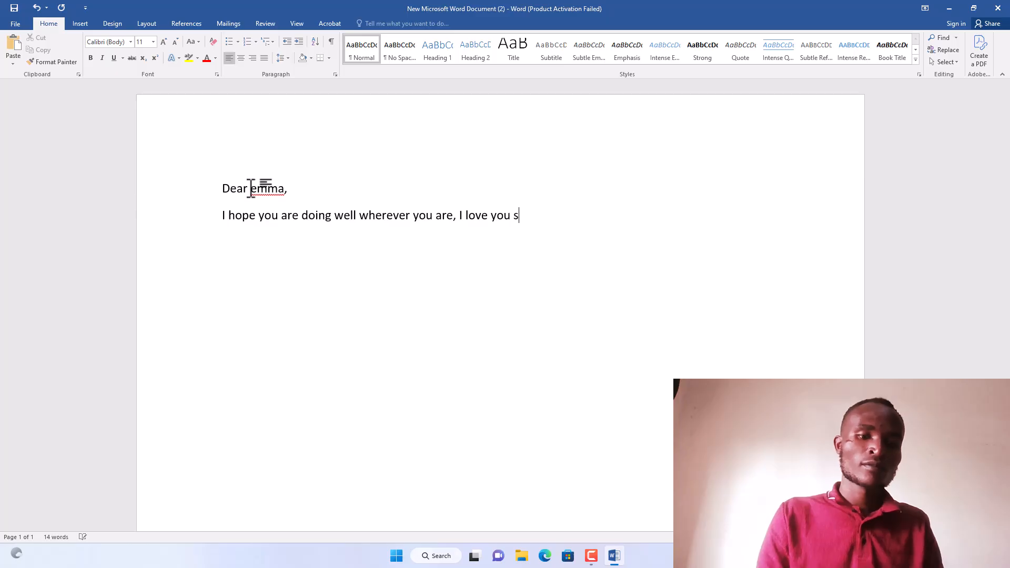
{"action": "type", "text": "o much "}
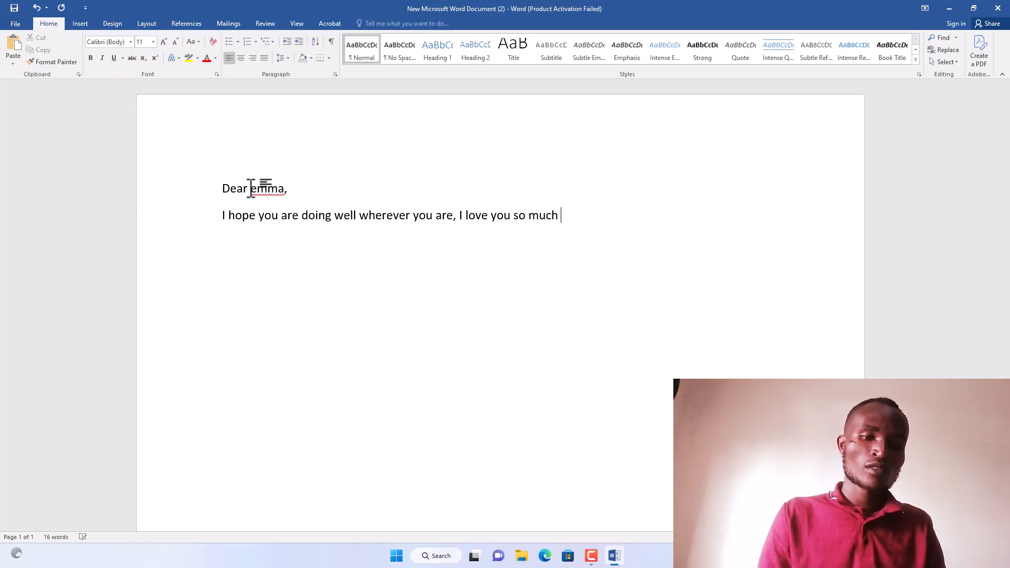
{"action": "type", "text": "and pi"}
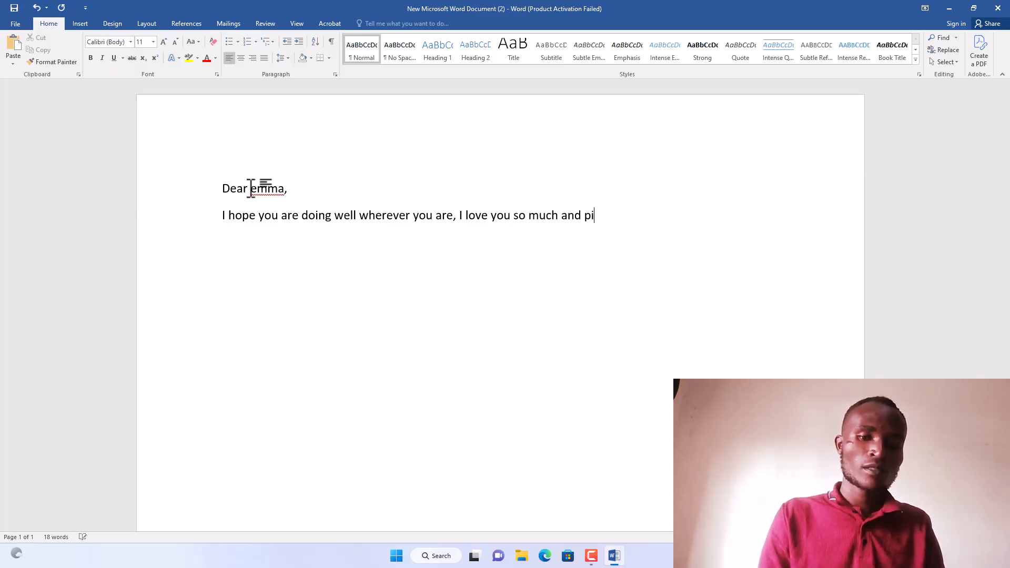
{"action": "key", "text": "BackSpace"}
{"action": "type", "text": "l;ease"}
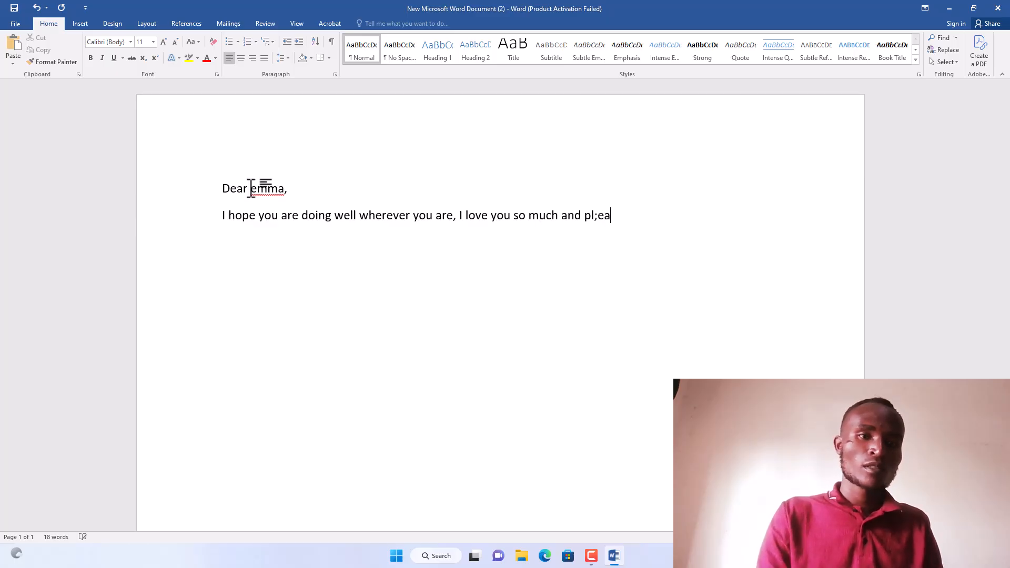
{"action": "key", "text": "BackSpace"}
{"action": "key", "text": "BackSpace"}
{"action": "key", "text": "BackSpace"}
{"action": "key", "text": "BackSpace"}
{"action": "key", "text": "BackSpace"}
{"action": "key", "text": "BackSpace"}
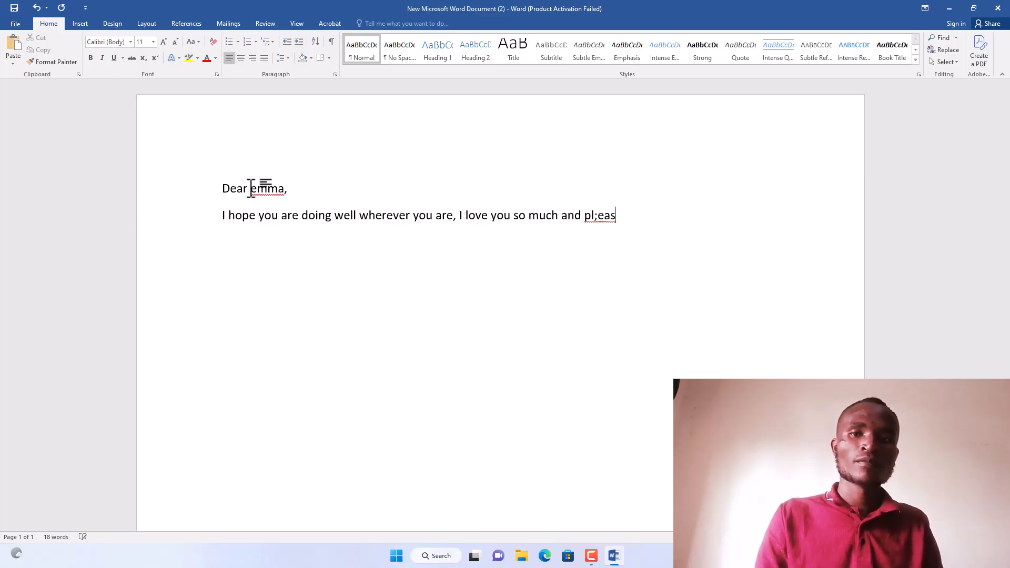
{"action": "type", "text": "ea"}
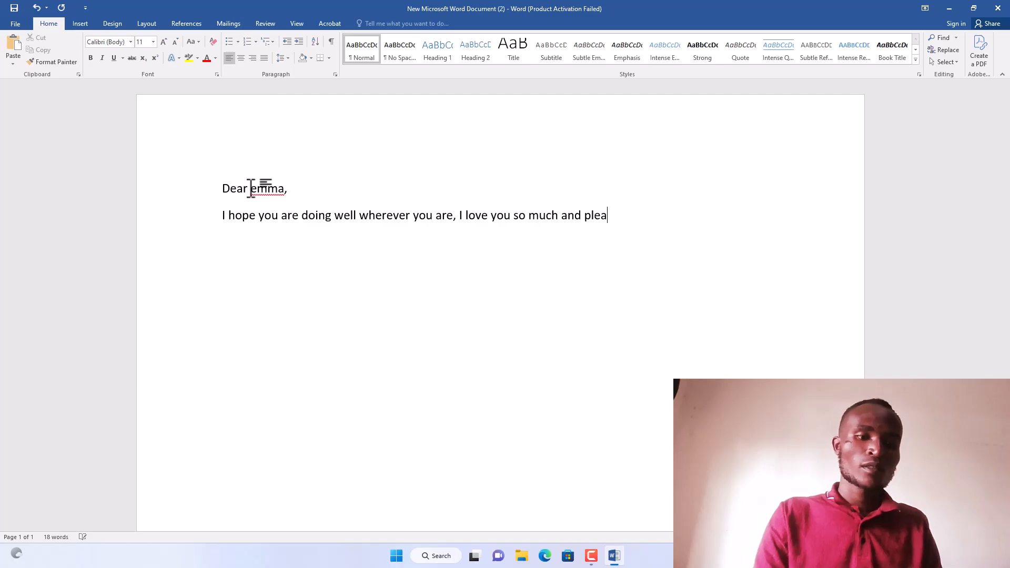
{"action": "type", "text": "se take care"}
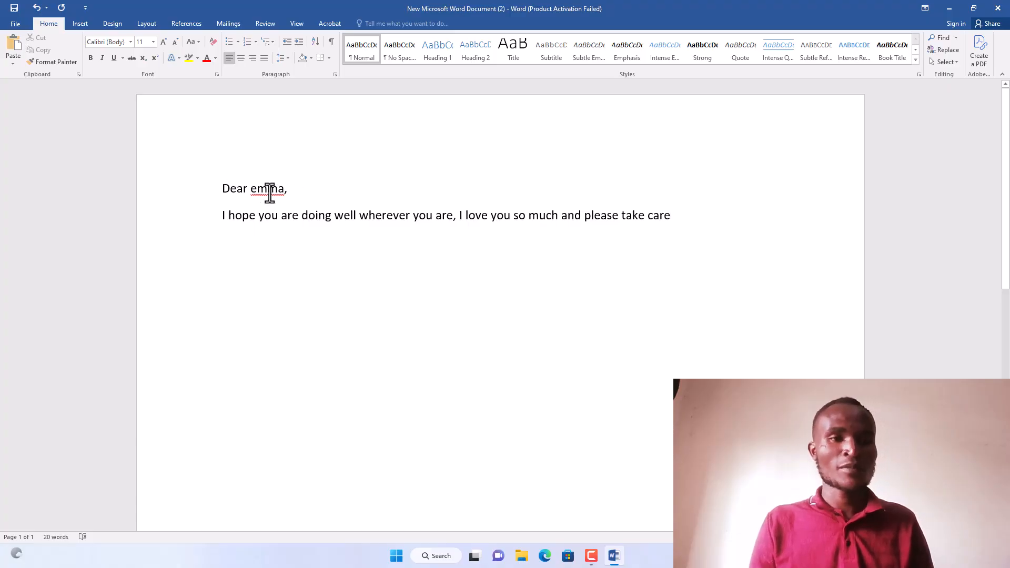
Change the font of the greeting and the body text to Arial Black.
{"action": "left_click_drag", "start_coordinate": [214, 190], "coordinate": [408, 228]}
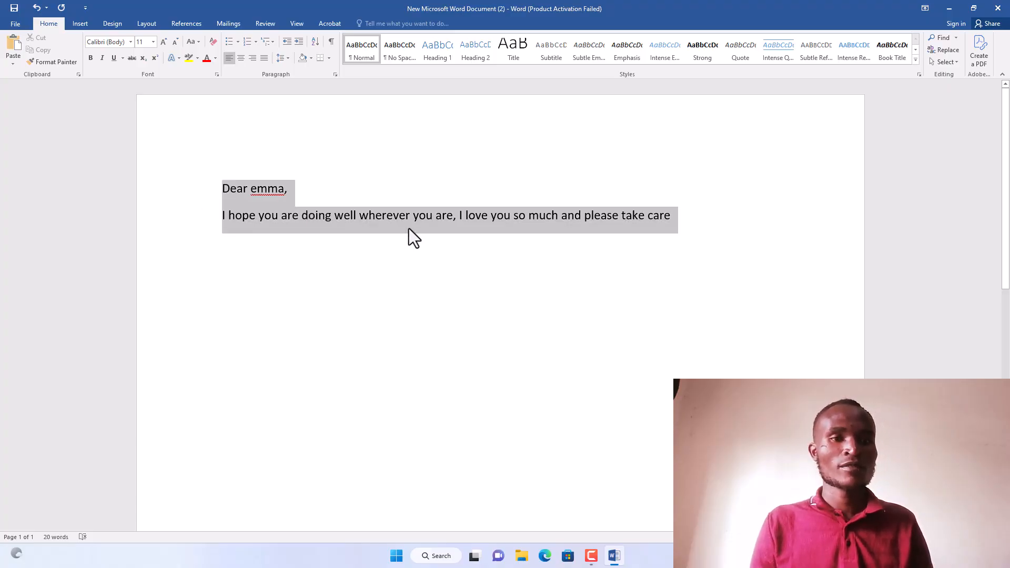
{"action": "left_click", "coordinate": [129, 43]}
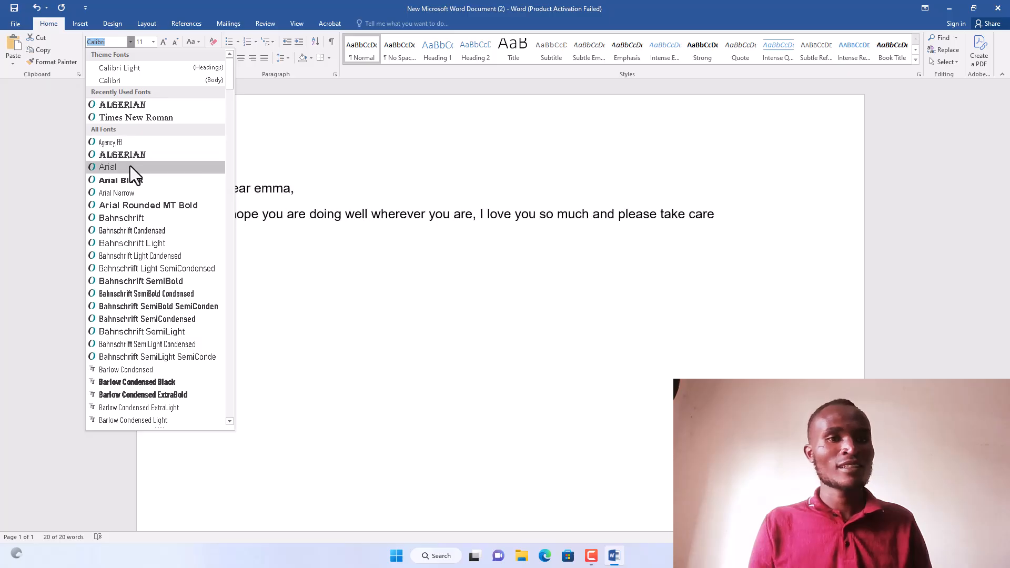
{"action": "left_click", "coordinate": [128, 180]}
{"action": "left_click", "coordinate": [313, 160]}
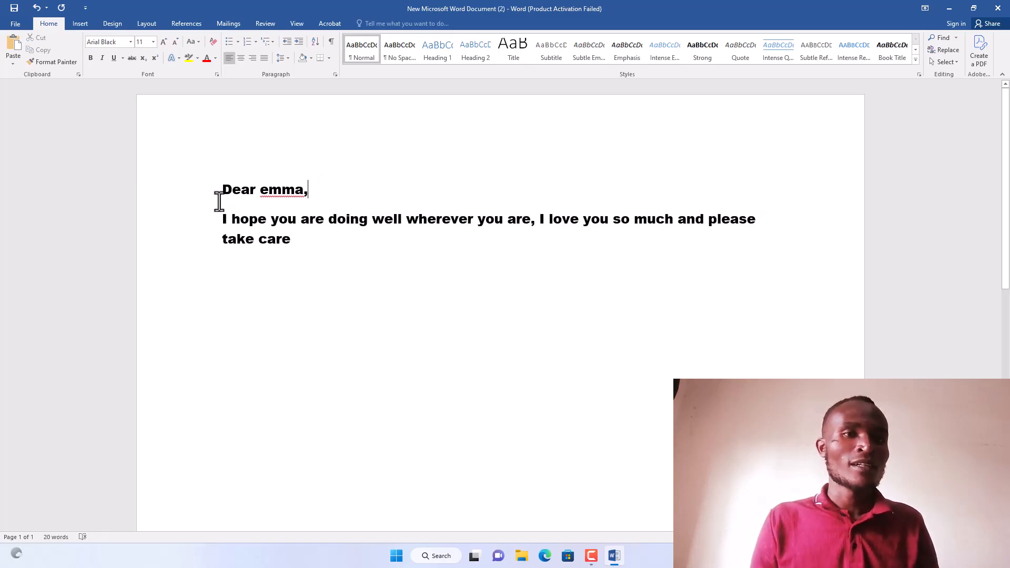
Replace the selected greeting and body text with the picture WIN_20250928_08_11_38_Pro from the Camera Roll folder.
{"action": "left_click_drag", "start_coordinate": [219, 191], "coordinate": [356, 253]}
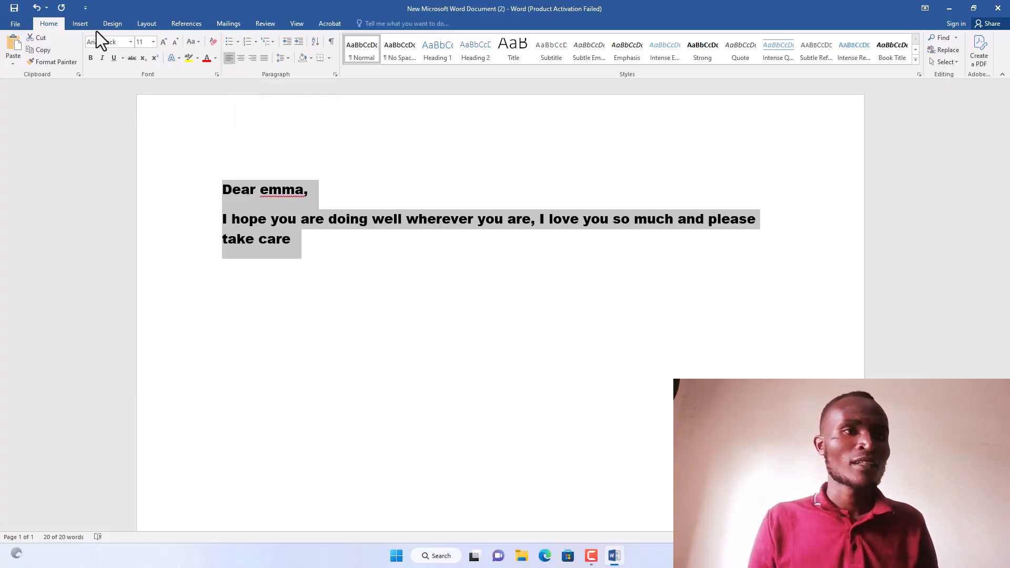
{"action": "left_click", "coordinate": [74, 21]}
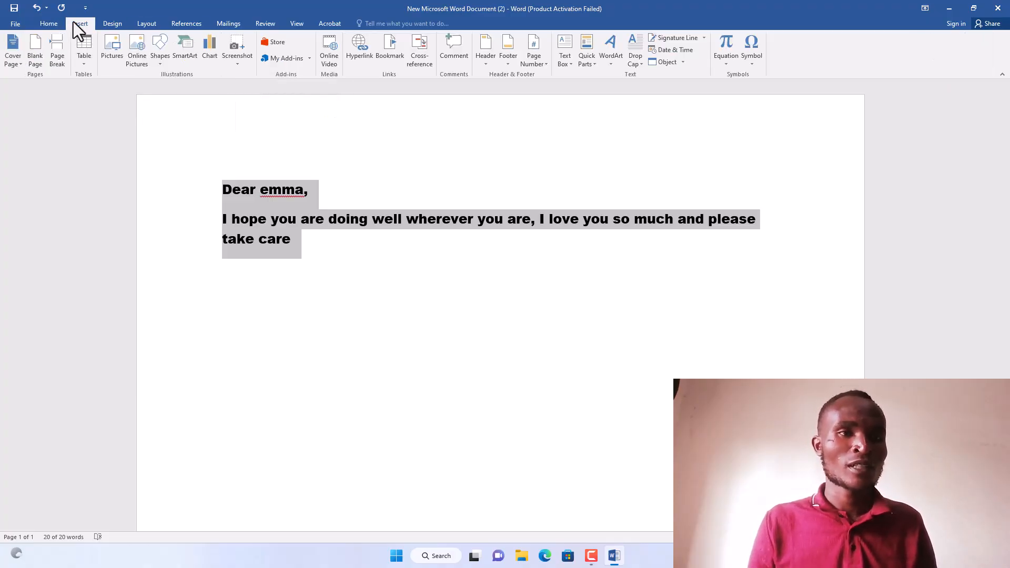
{"action": "left_click", "coordinate": [119, 49]}
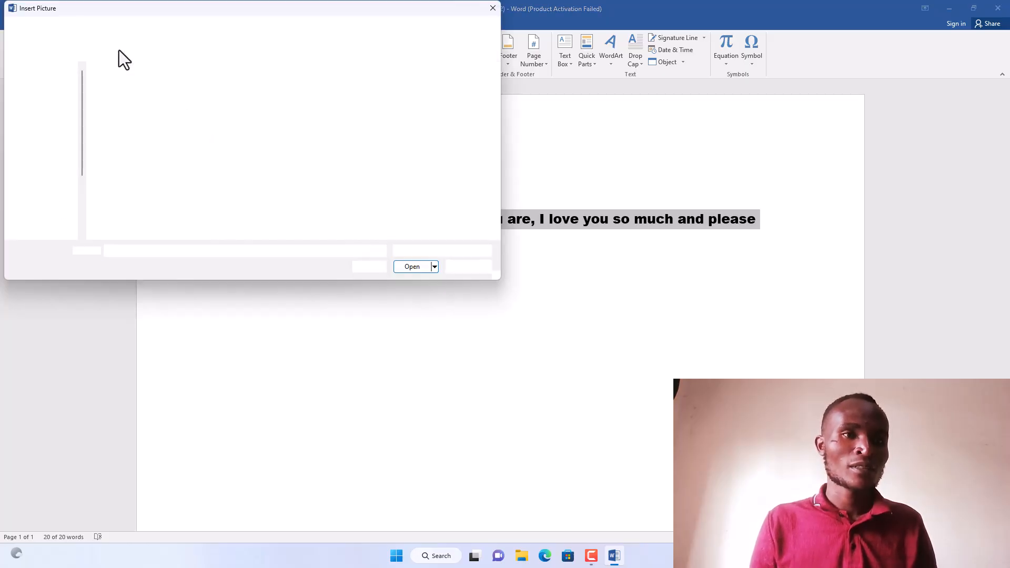
{"action": "left_click", "coordinate": [130, 91]}
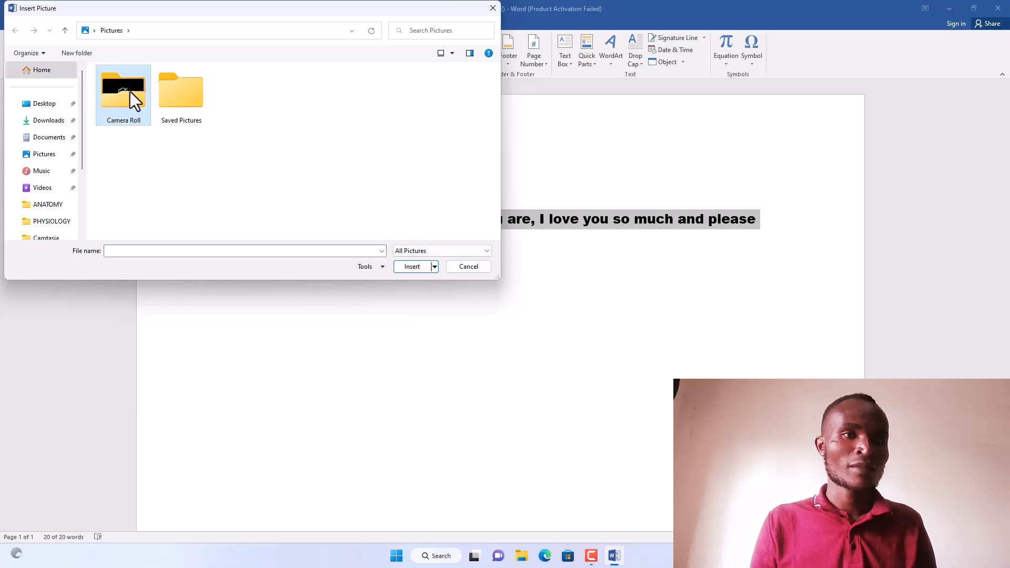
{"action": "double_click", "coordinate": [131, 91]}
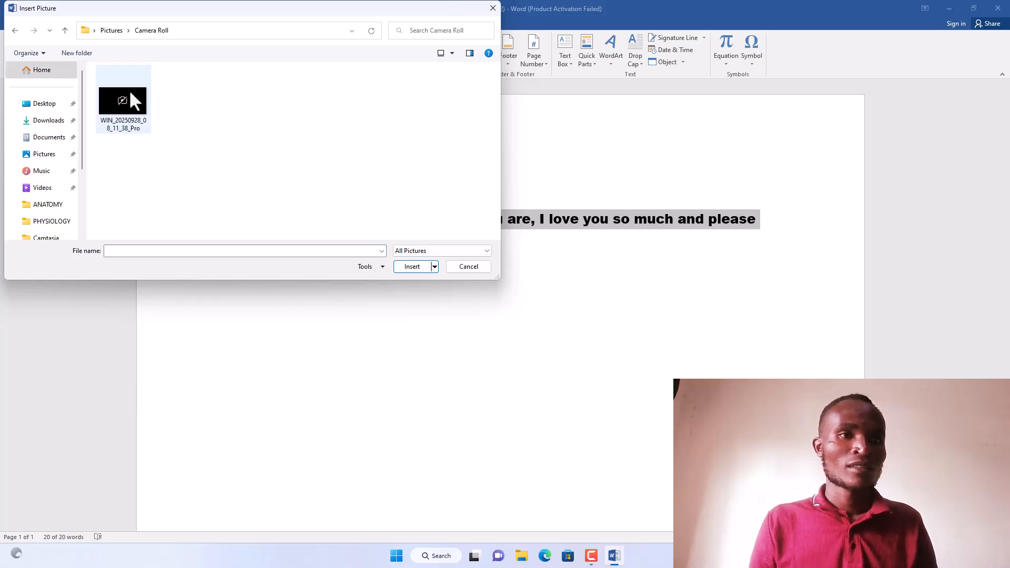
{"action": "double_click", "coordinate": [131, 97]}
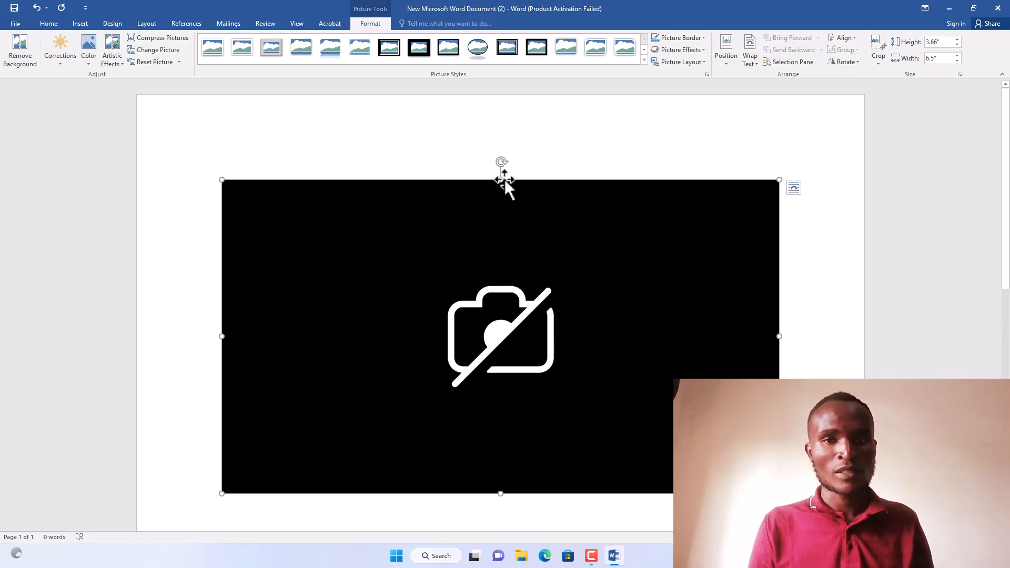
Shrink the inserted picture to about 1.45" high and 3.16" wide.
{"action": "left_click_drag", "start_coordinate": [501, 182], "coordinate": [522, 239]}
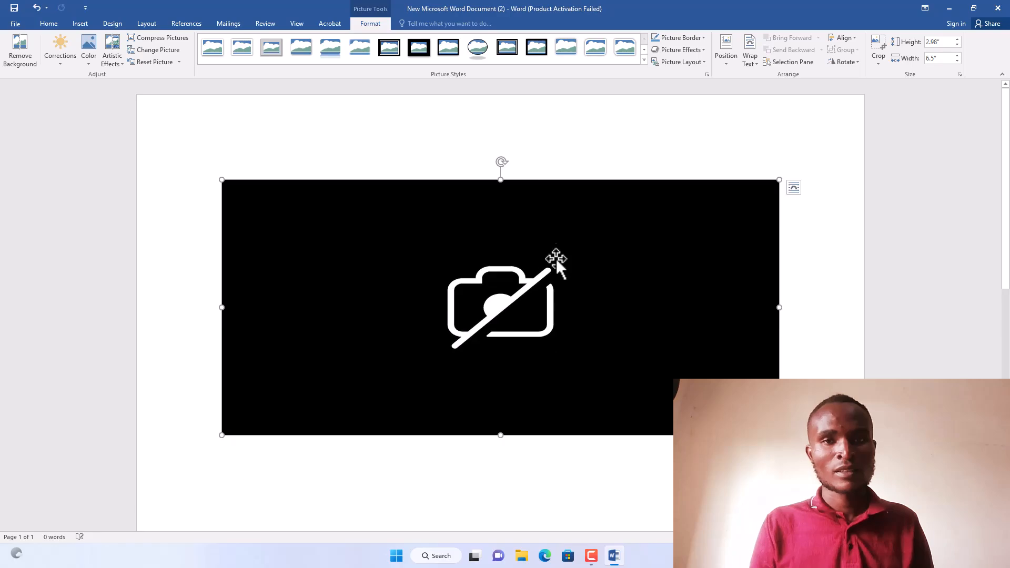
{"action": "left_click_drag", "start_coordinate": [561, 270], "coordinate": [563, 323]}
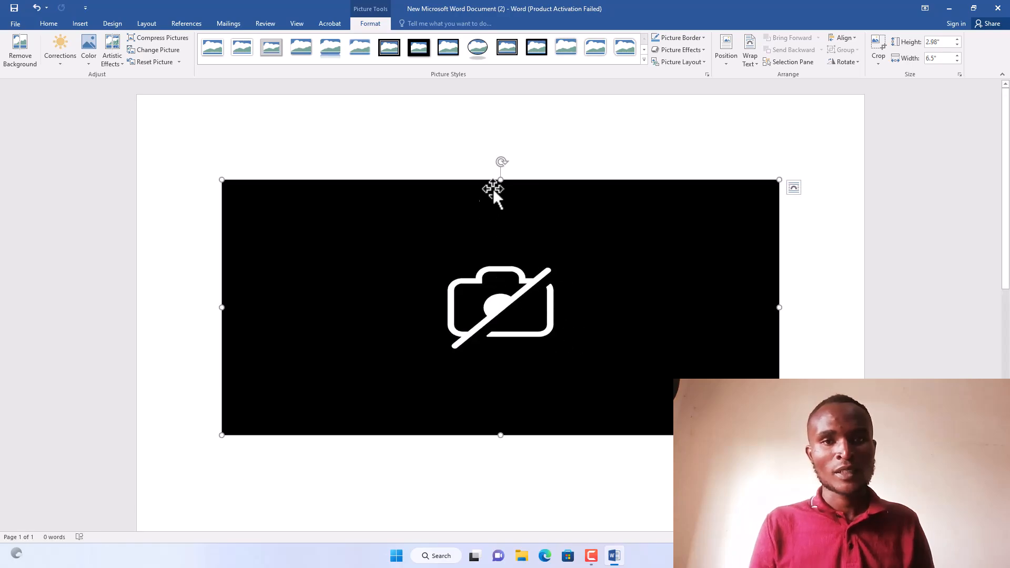
{"action": "left_click_drag", "start_coordinate": [501, 162], "coordinate": [505, 196]}
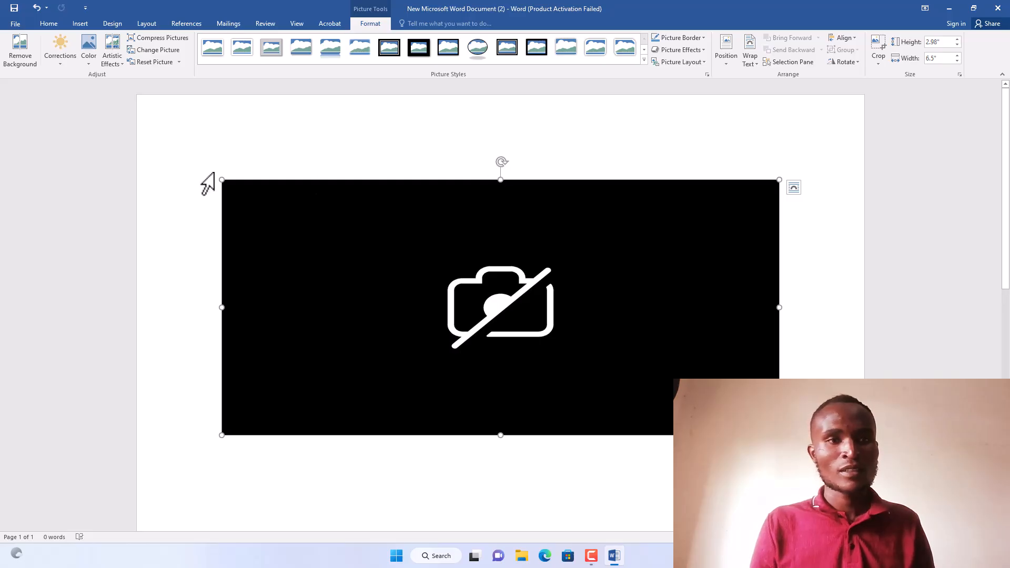
{"action": "left_click_drag", "start_coordinate": [222, 179], "coordinate": [507, 325]}
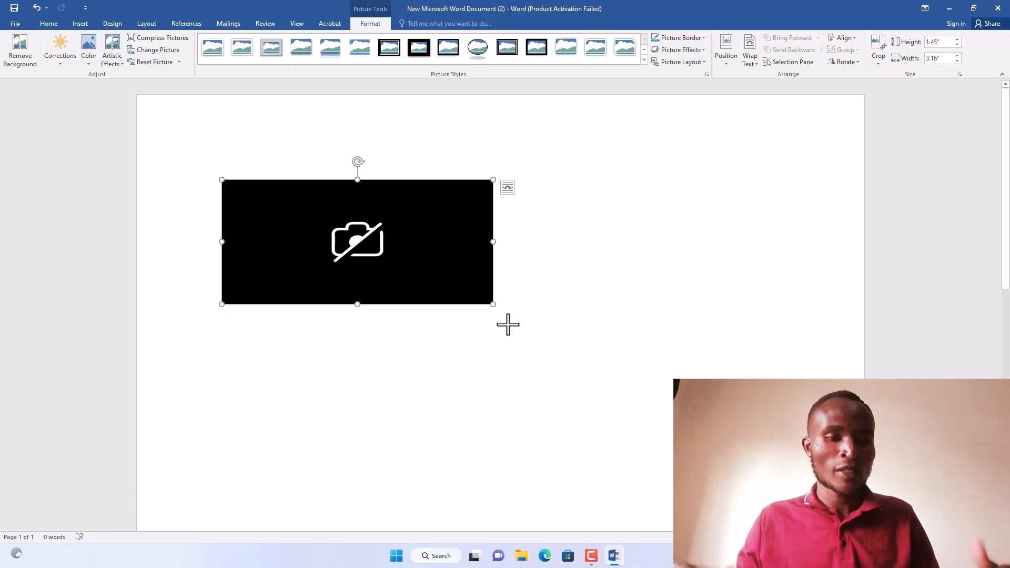
Undo the picture resizing and the picture insertion to restore the letter text.
{"action": "key", "text": "ctrl+z"}
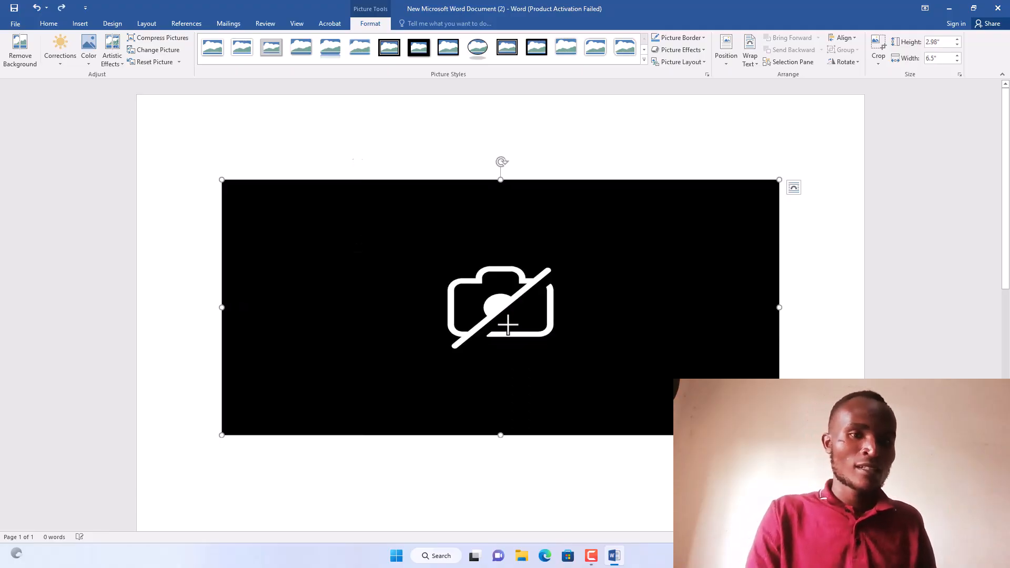
{"action": "key", "text": "ctrl+z"}
{"action": "key", "text": "ctrl+z"}
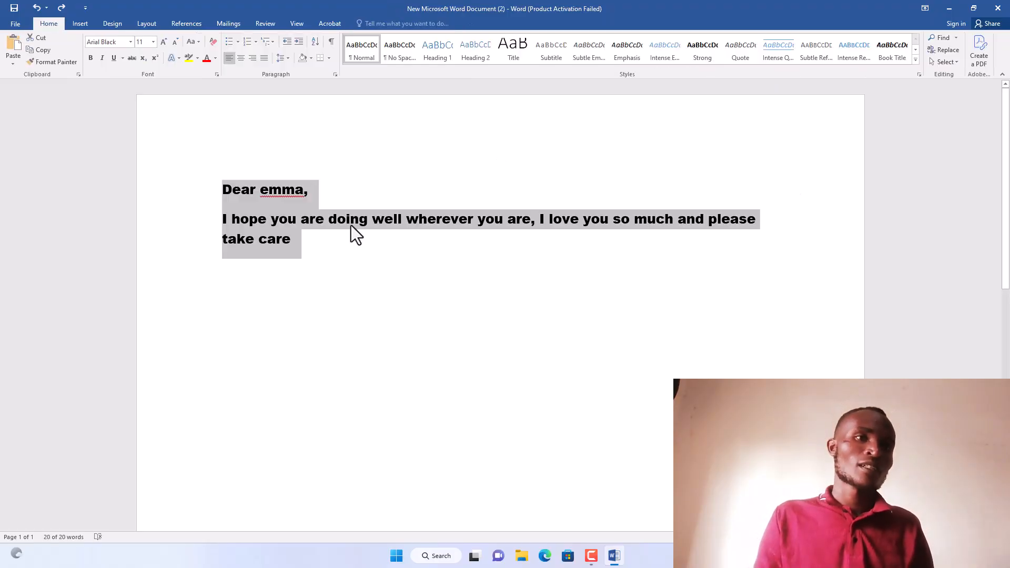
Apply a Dropped drop cap to the letter D at the start of the greeting.
{"action": "left_click", "coordinate": [80, 25]}
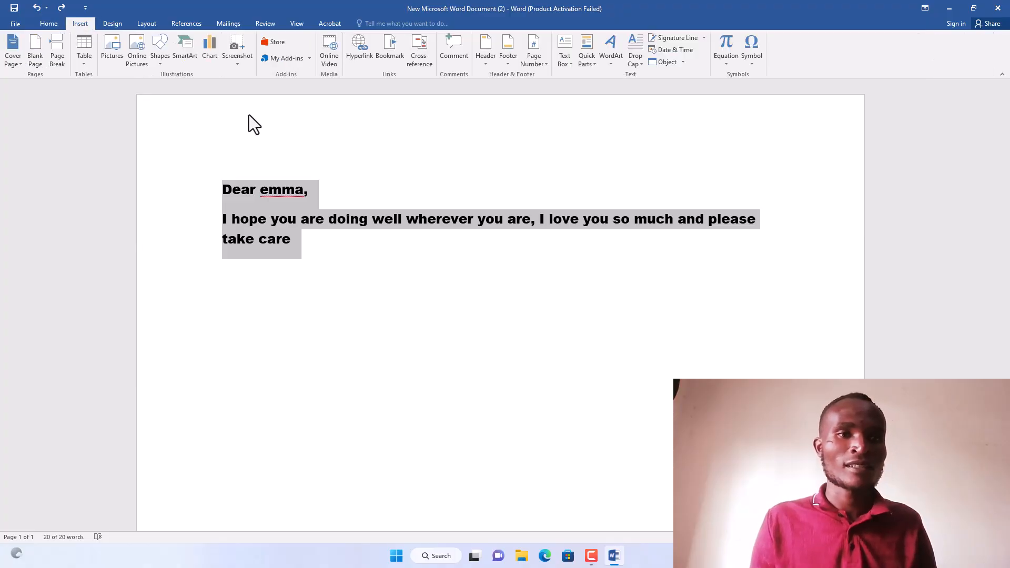
{"action": "left_click", "coordinate": [236, 183]}
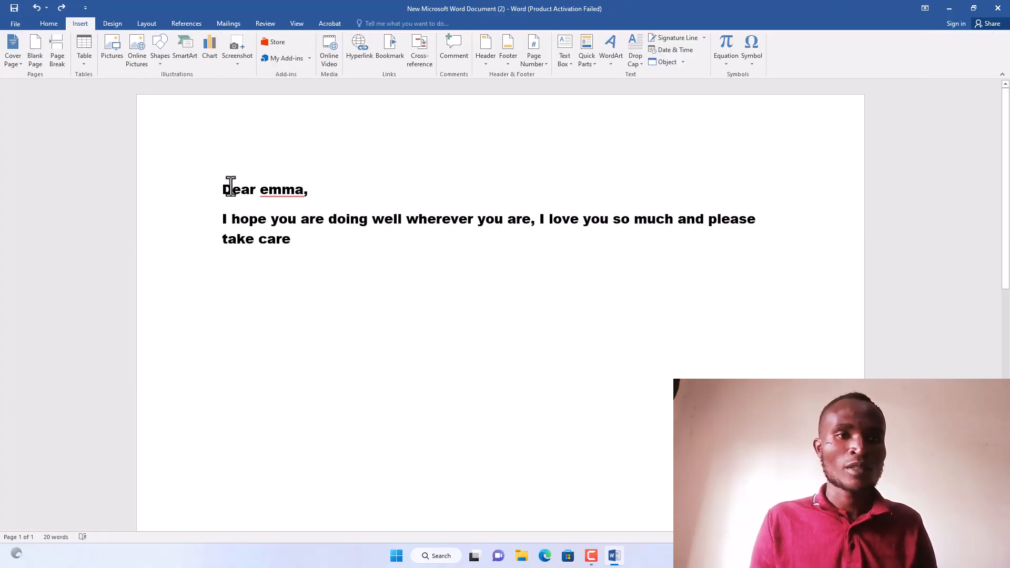
{"action": "left_click_drag", "start_coordinate": [230, 187], "coordinate": [218, 188]}
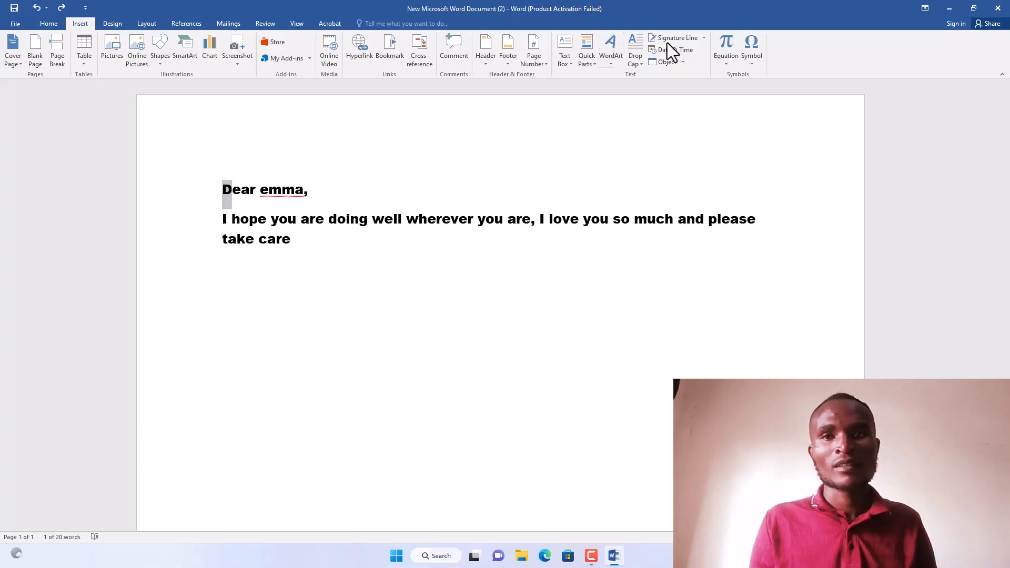
{"action": "left_click", "coordinate": [638, 58]}
{"action": "left_click", "coordinate": [638, 59]}
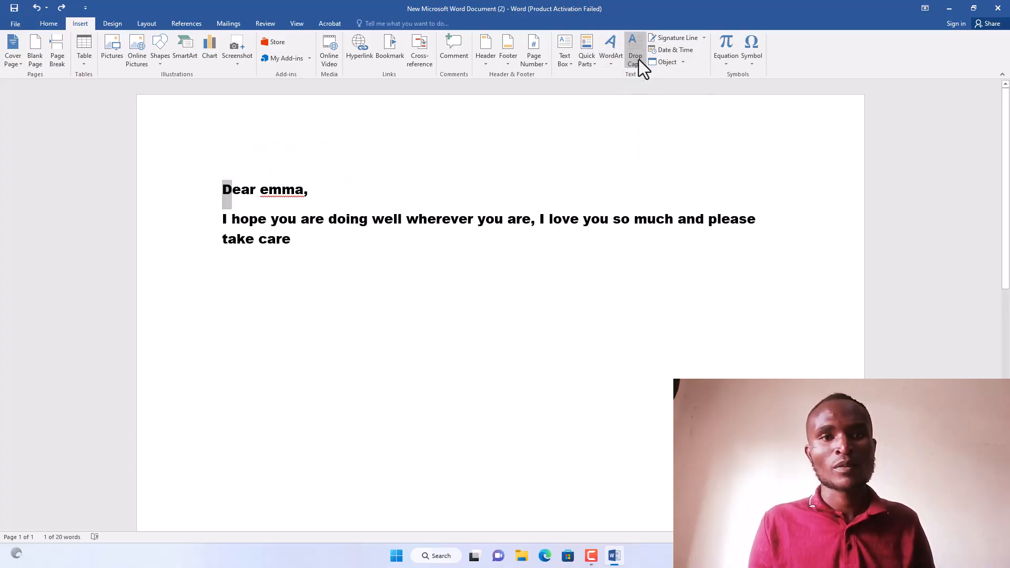
{"action": "left_click", "coordinate": [642, 62]}
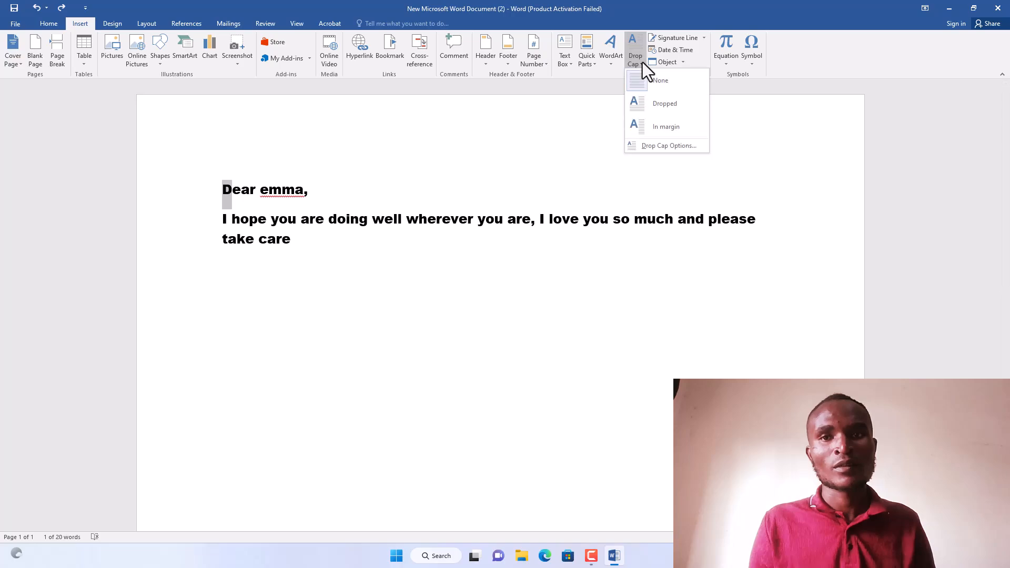
{"action": "left_click", "coordinate": [646, 106]}
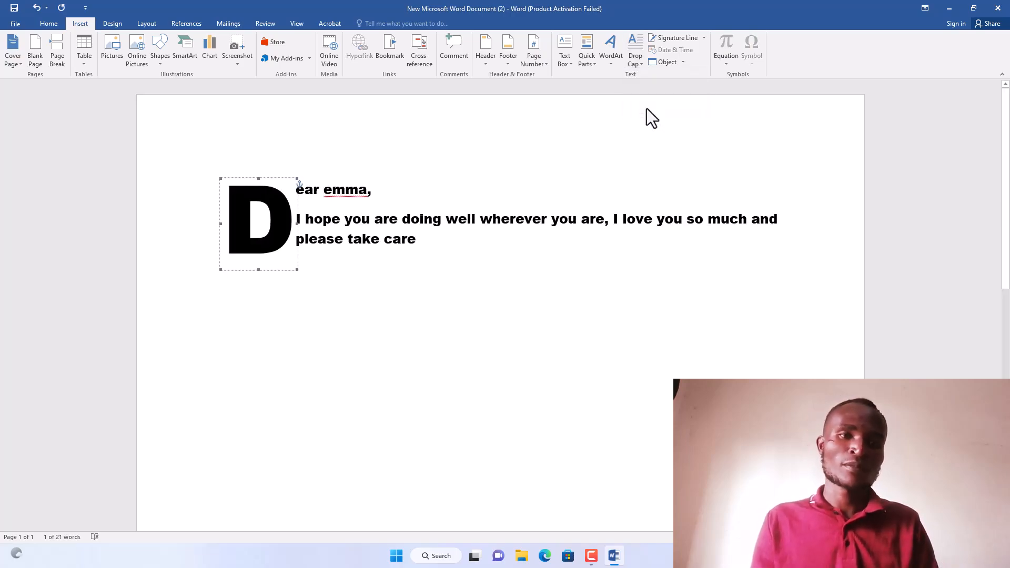
{"action": "left_click", "coordinate": [498, 171]}
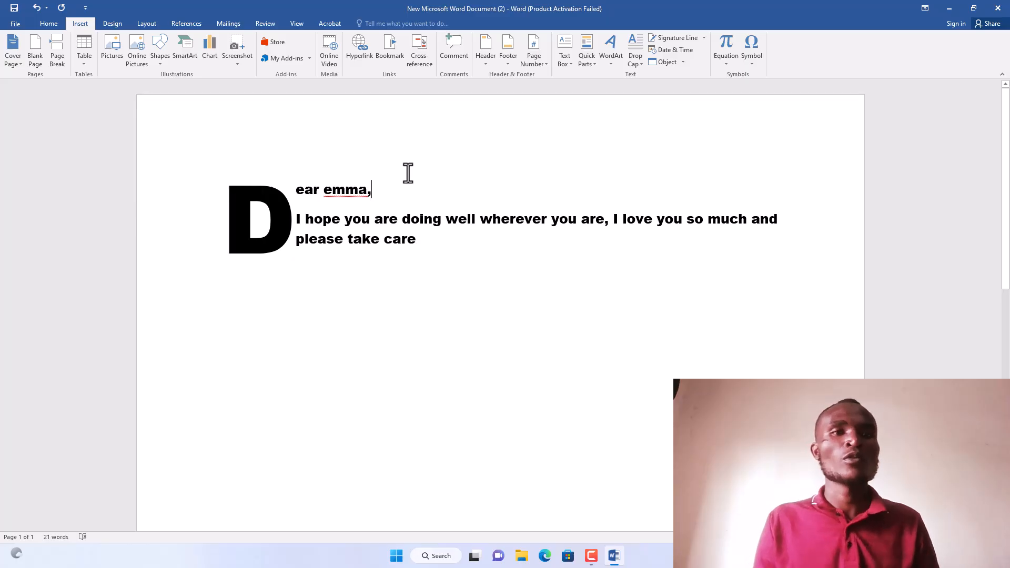
Insert a table with three columns and six rows below the letter's body text.
{"action": "left_click", "coordinate": [80, 62]}
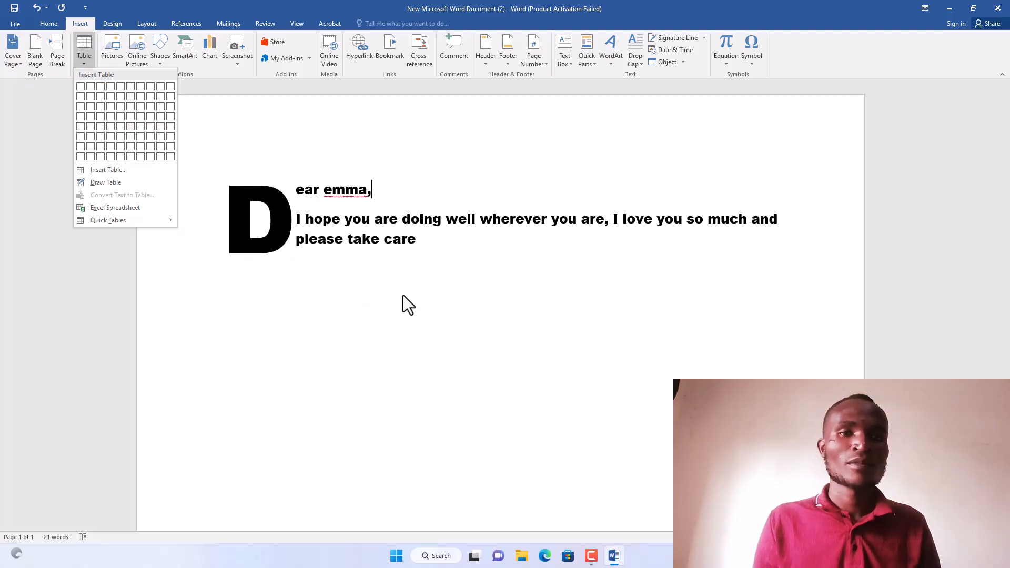
{"action": "left_click", "coordinate": [402, 294]}
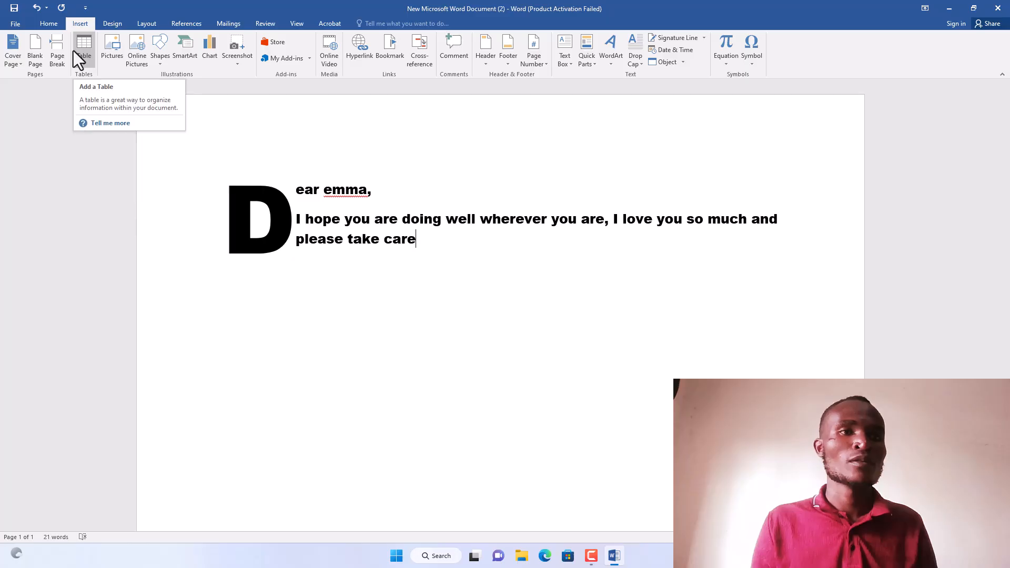
{"action": "left_click", "coordinate": [80, 62]}
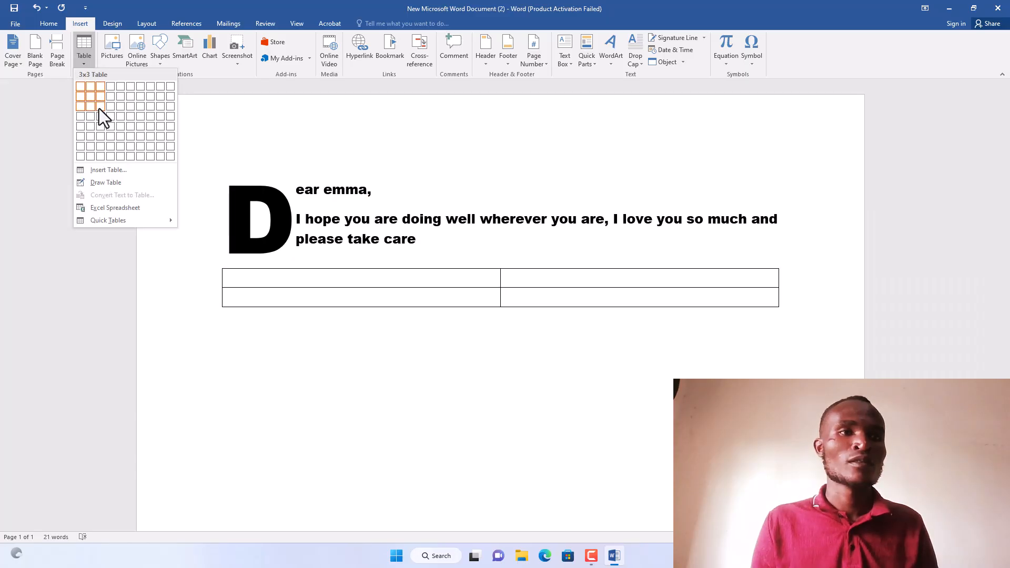
{"action": "left_click", "coordinate": [103, 138]}
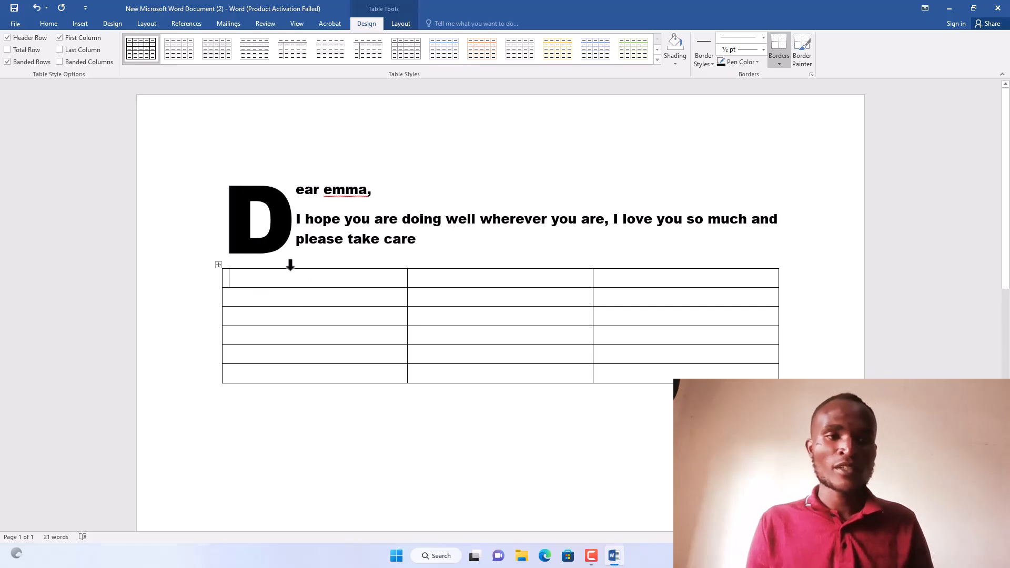
{"action": "left_click", "coordinate": [290, 264]}
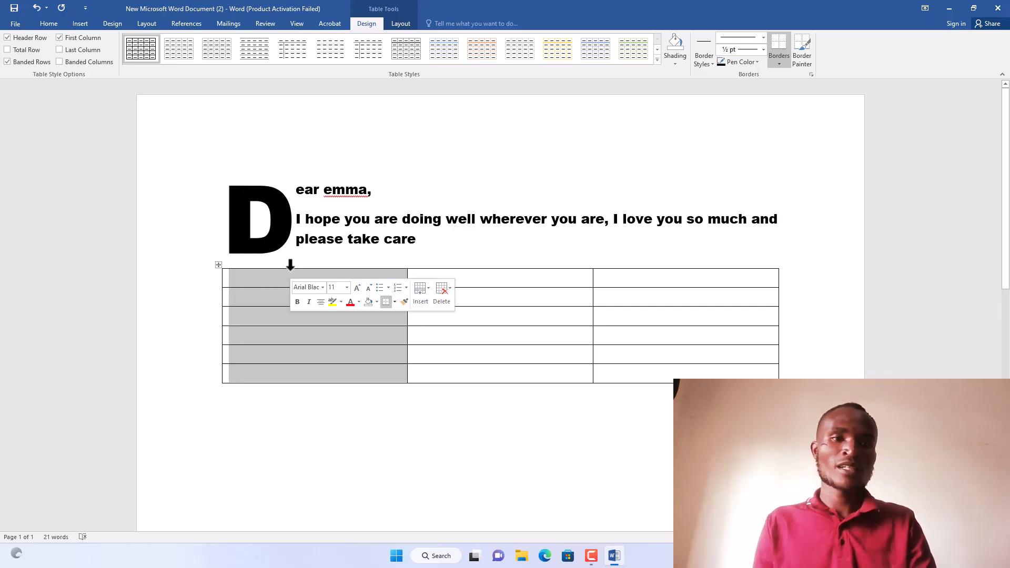
{"action": "left_click", "coordinate": [515, 282]}
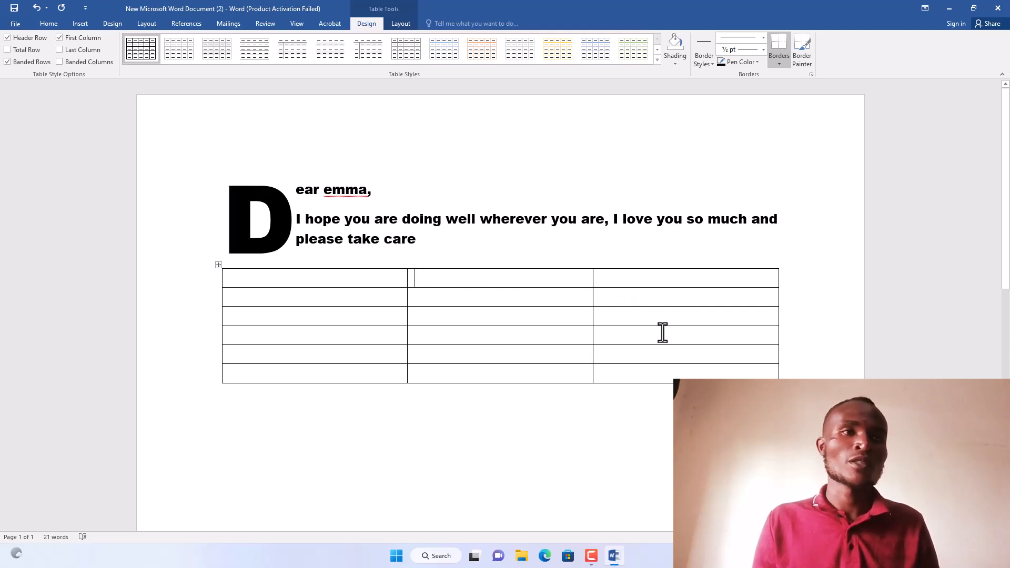
Insert a pie chart with the default sales data into the middle cell of the table's first row and close its data sheet.
{"action": "left_click", "coordinate": [79, 24]}
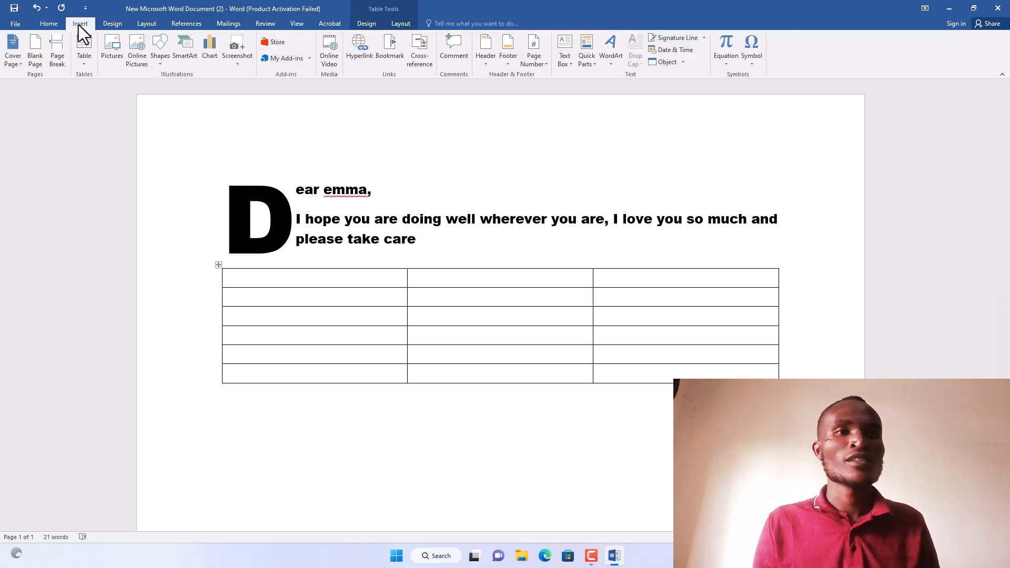
{"action": "left_click", "coordinate": [208, 47]}
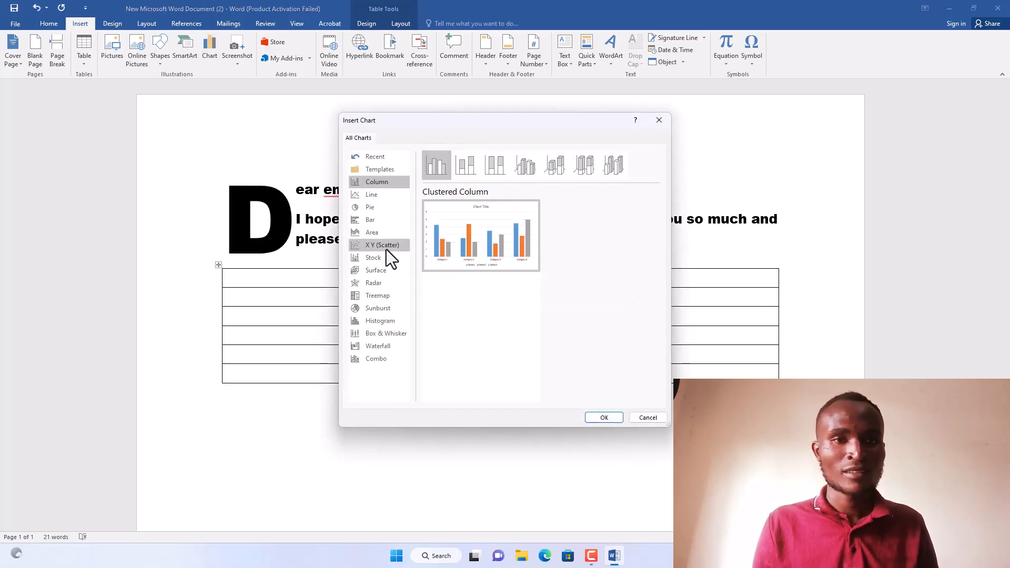
{"action": "left_click", "coordinate": [378, 212]}
{"action": "mouse_move", "coordinate": [493, 253]}
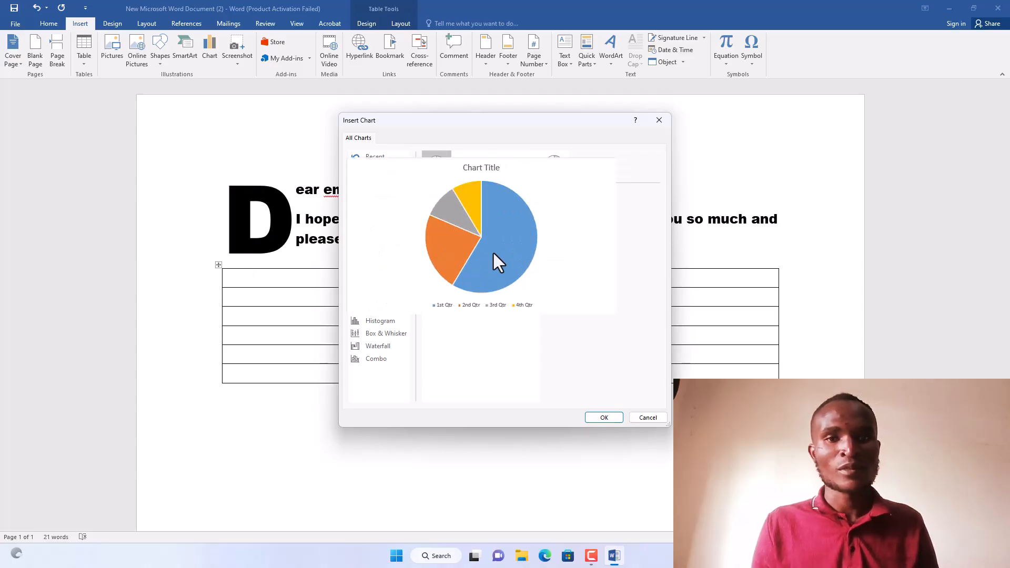
{"action": "left_click", "coordinate": [605, 421]}
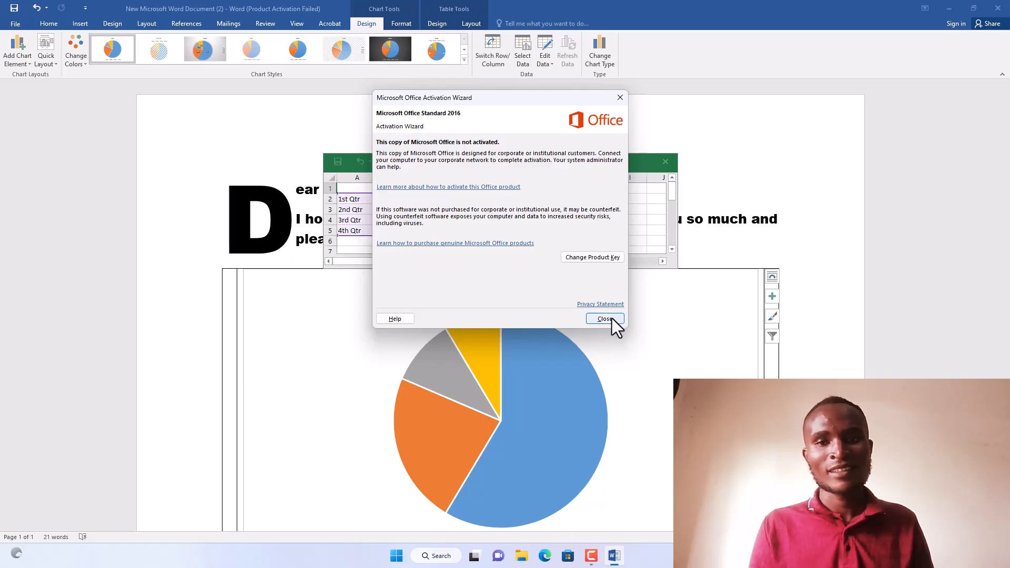
{"action": "left_click", "coordinate": [612, 313]}
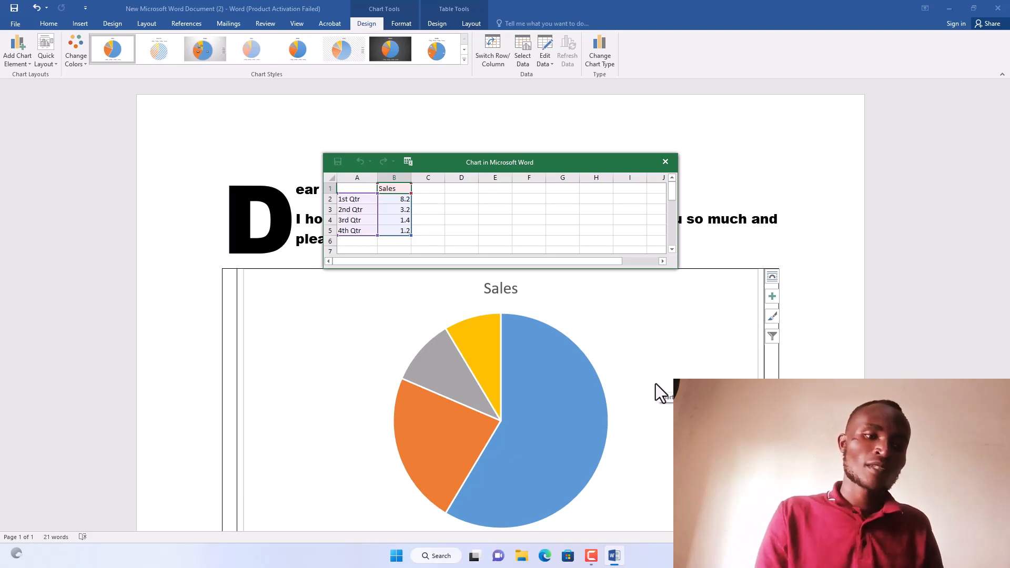
{"action": "left_click", "coordinate": [664, 162]}
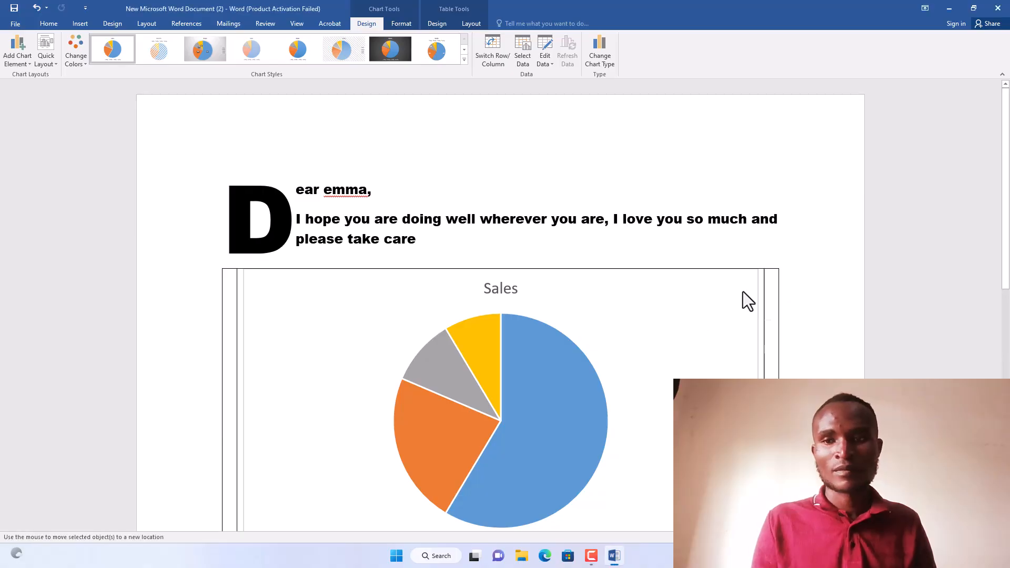
{"action": "left_click", "coordinate": [691, 288]}
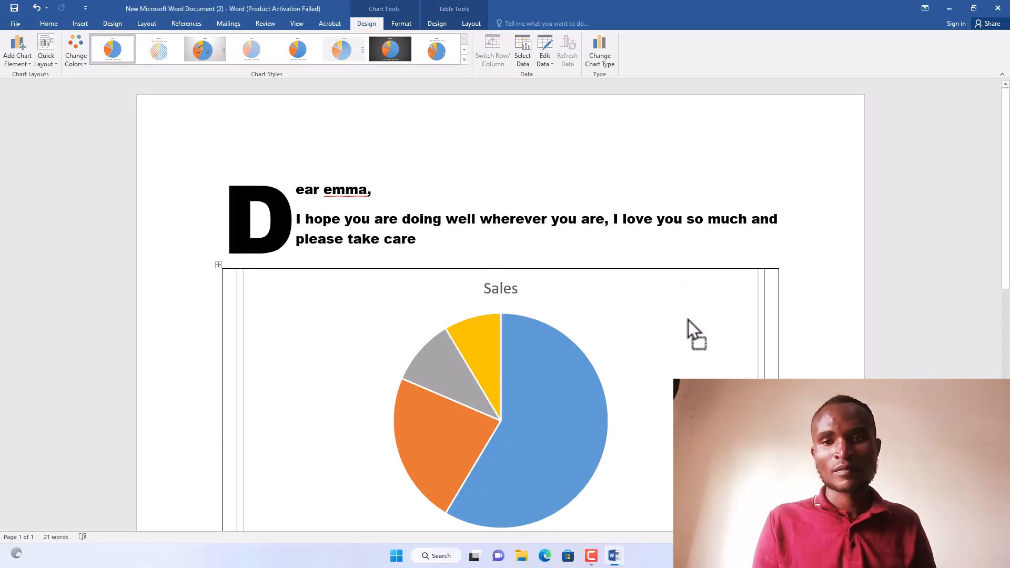
{"action": "left_click", "coordinate": [560, 209]}
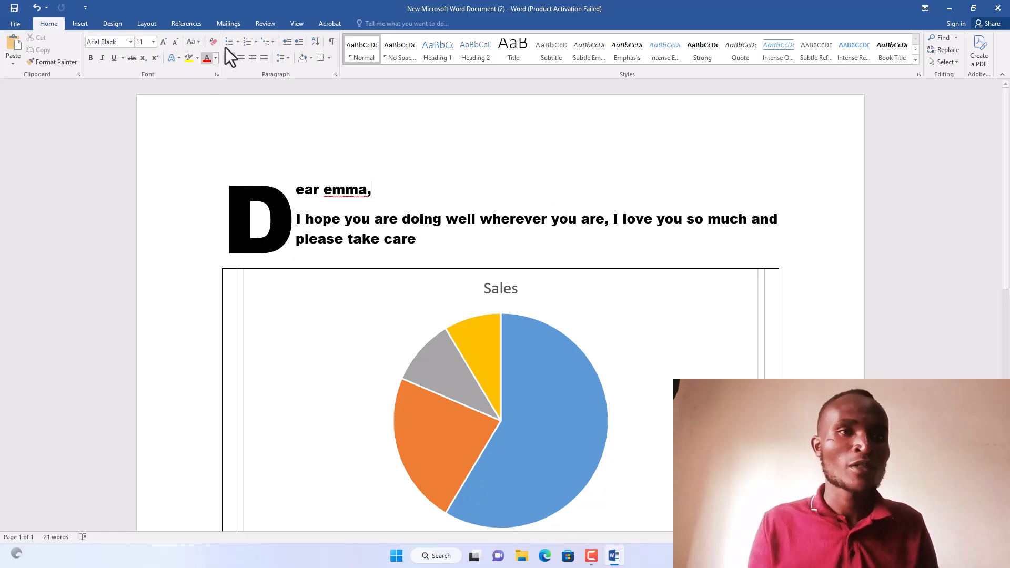
{"action": "left_click", "coordinate": [265, 24]}
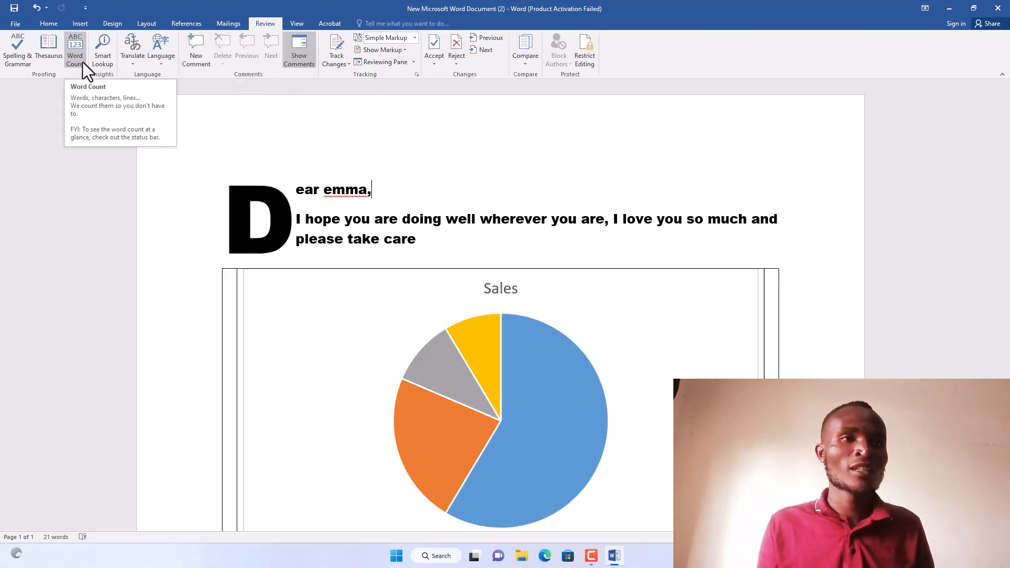
{"action": "left_click", "coordinate": [121, 28]}
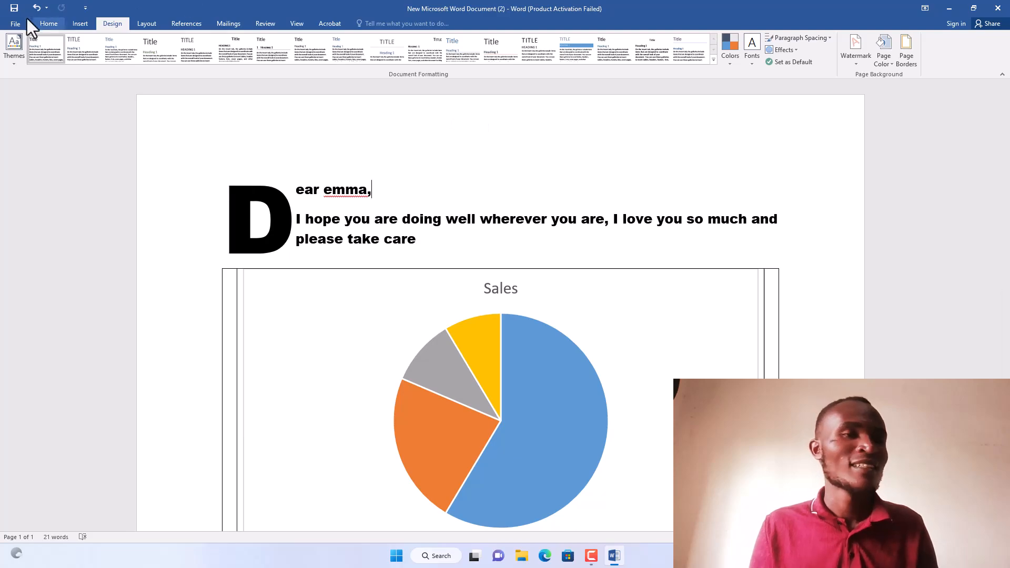
Convert the letter's greeting and body text beside the drop cap into WordArt with the gold gradient fill and gold outline style.
{"action": "left_click", "coordinate": [88, 24]}
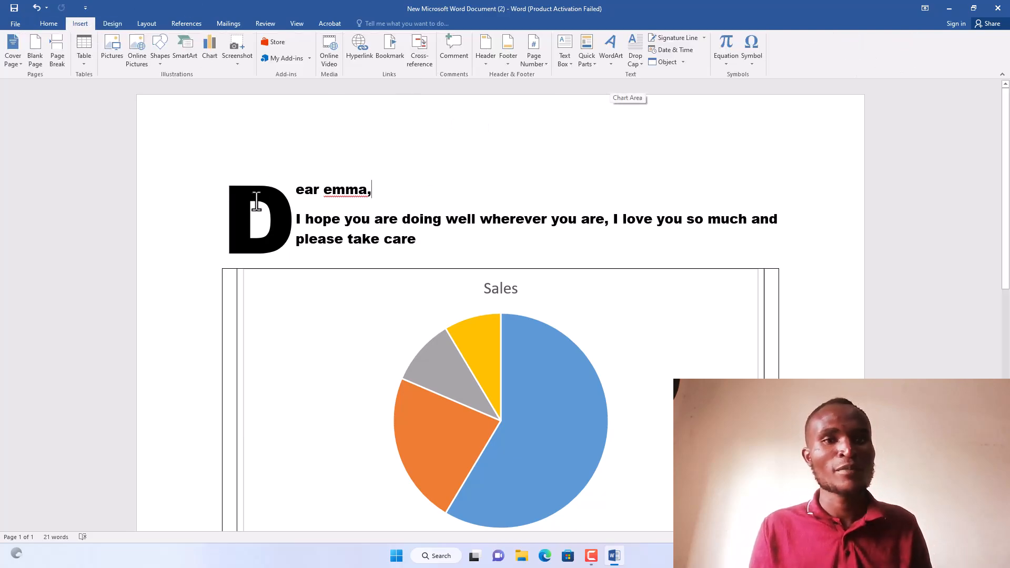
{"action": "left_click", "coordinate": [210, 192]}
{"action": "left_click_drag", "start_coordinate": [315, 215], "coordinate": [491, 256]}
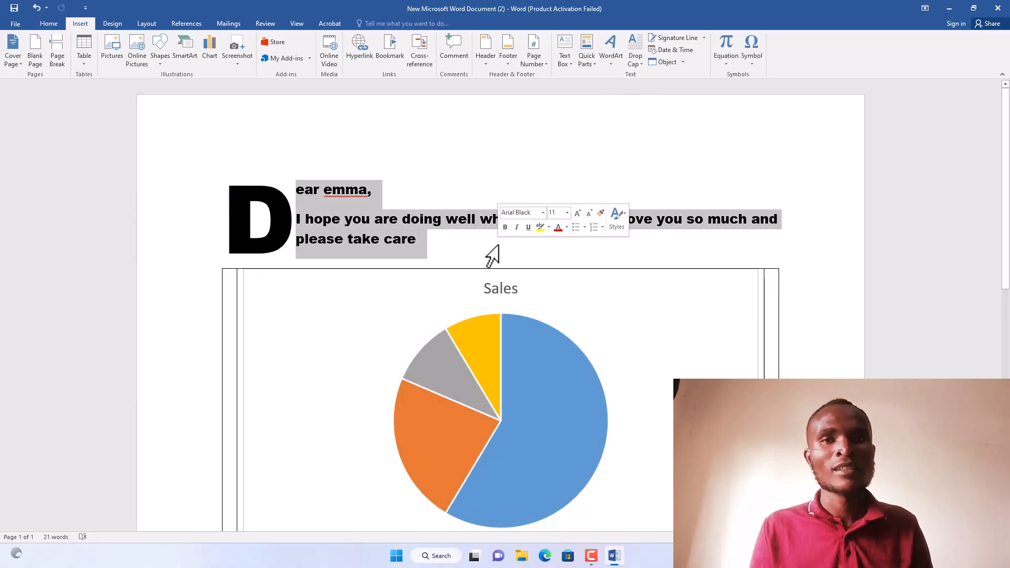
{"action": "left_click", "coordinate": [602, 54]}
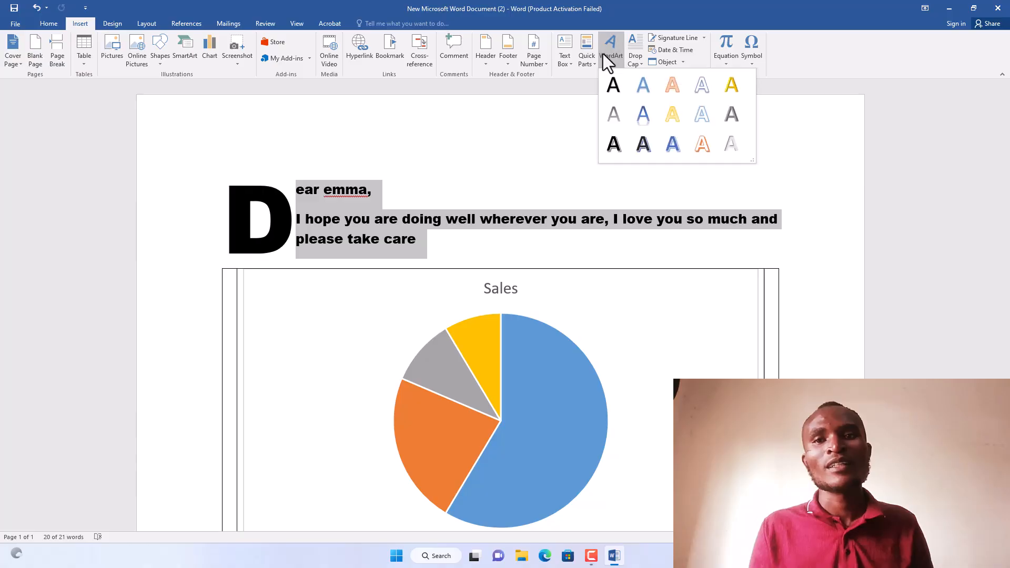
{"action": "left_click", "coordinate": [686, 110]}
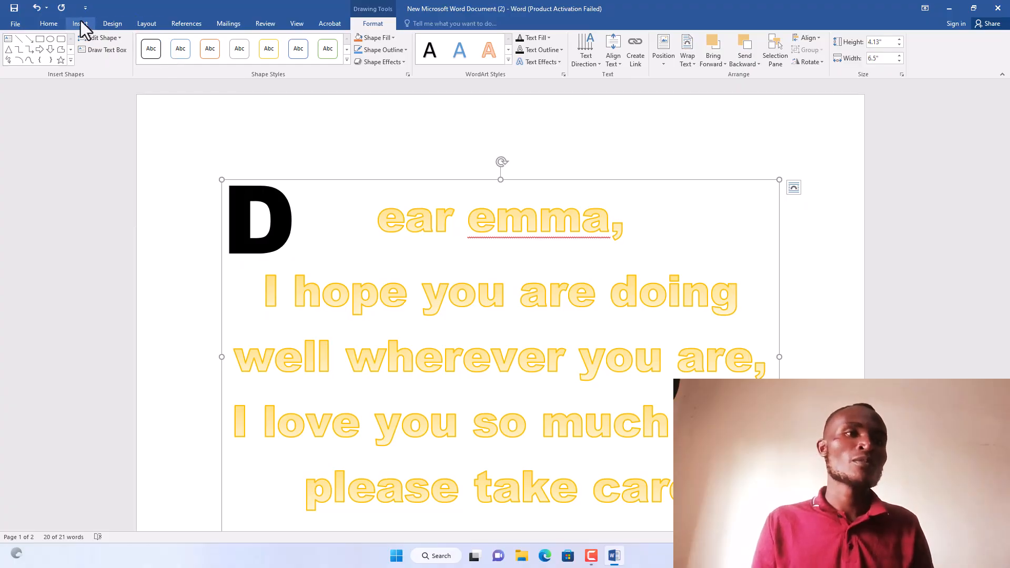
{"action": "left_click", "coordinate": [80, 23]}
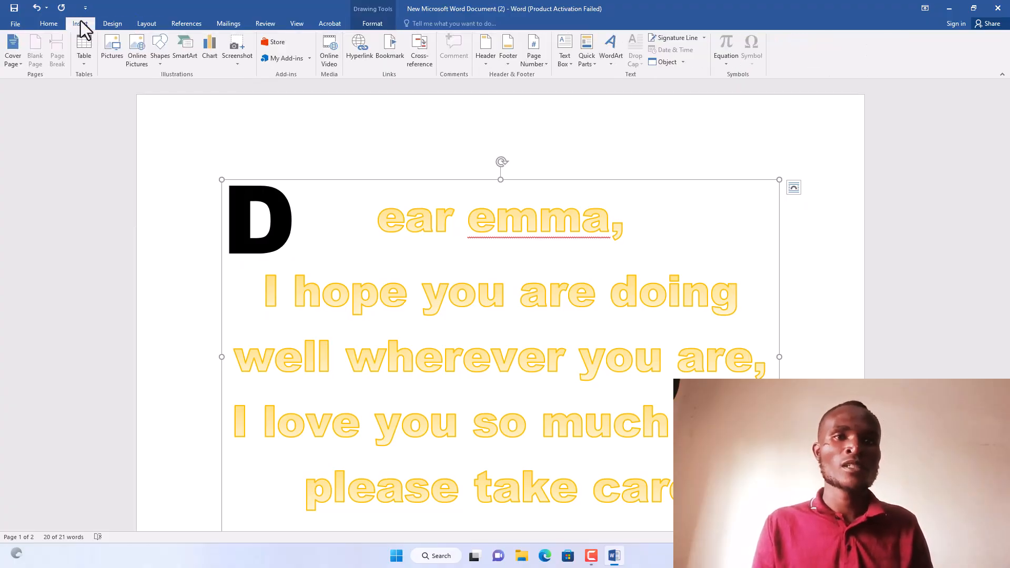
{"action": "left_click", "coordinate": [116, 22]}
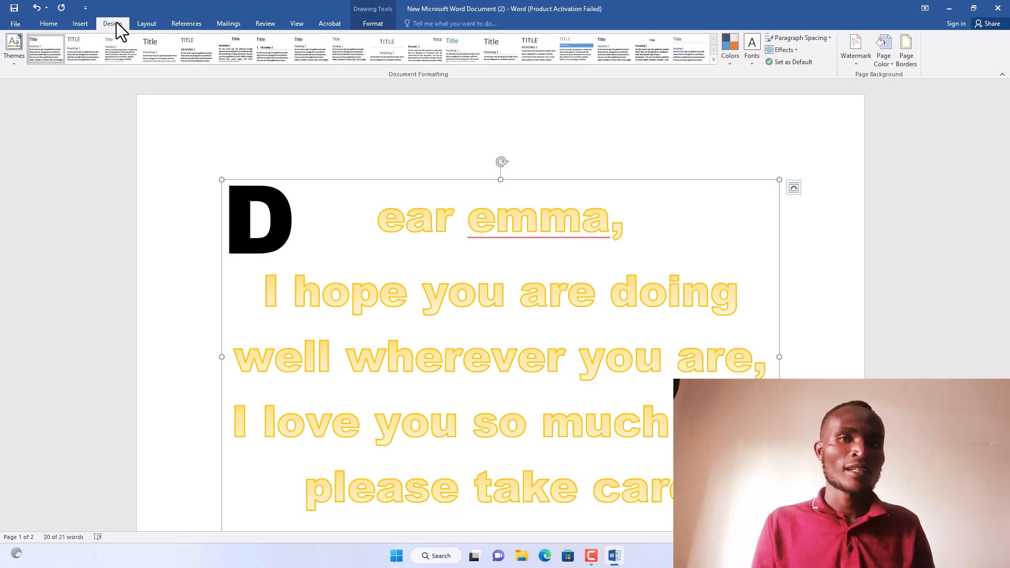
{"action": "left_click", "coordinate": [153, 27]}
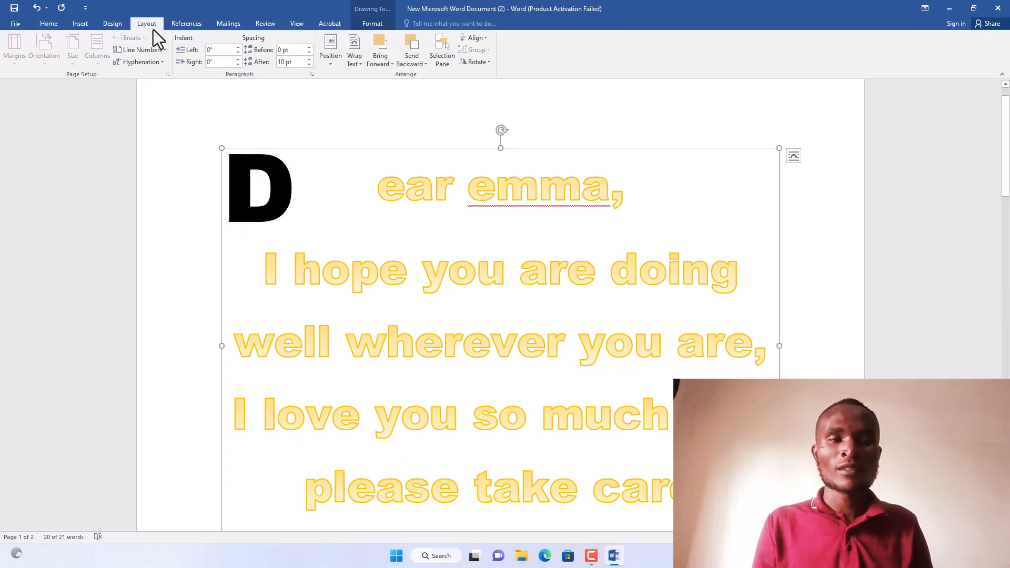
{"action": "left_click", "coordinate": [75, 26]}
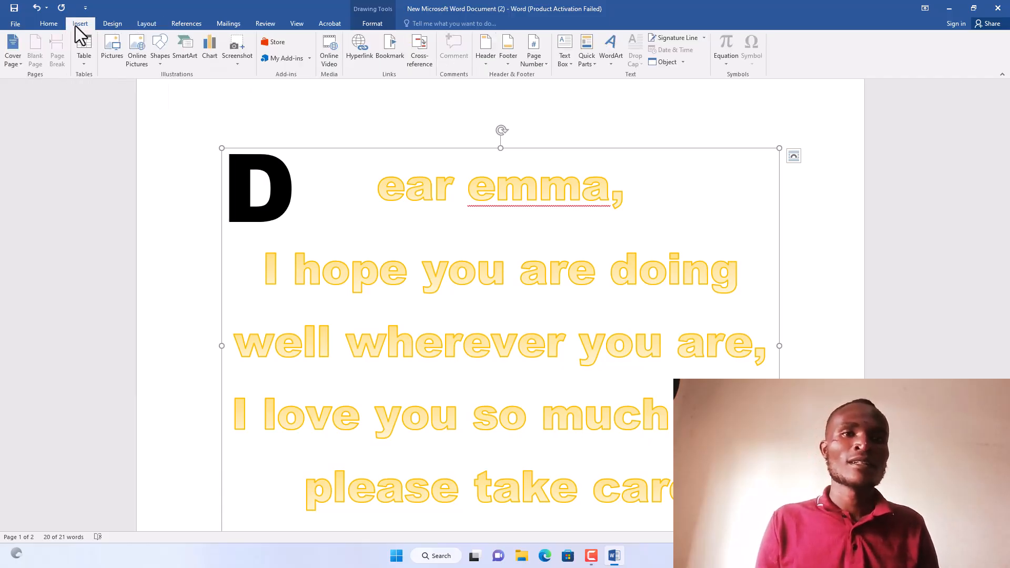
{"action": "left_click", "coordinate": [613, 84]}
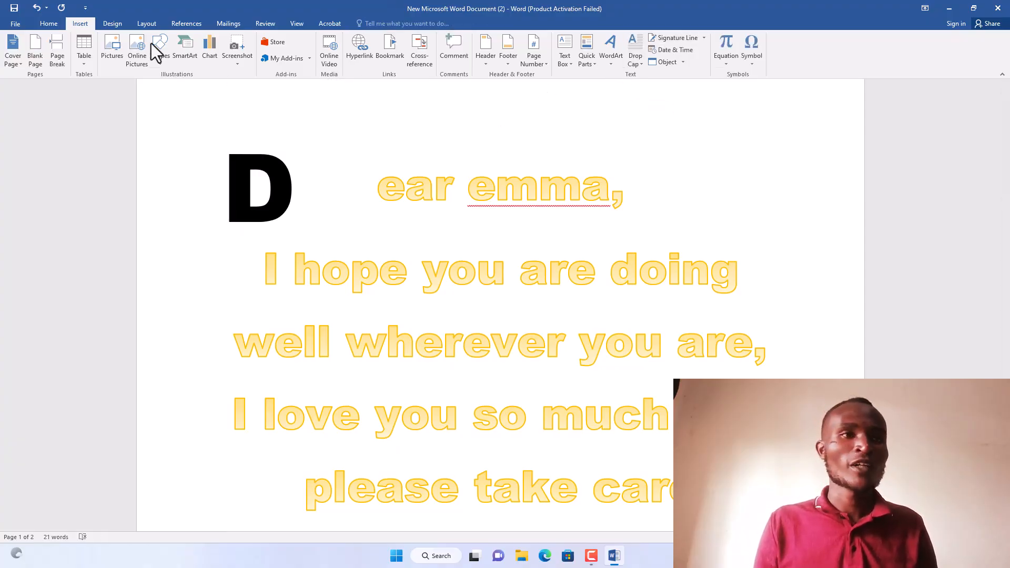
{"action": "left_click", "coordinate": [113, 24]}
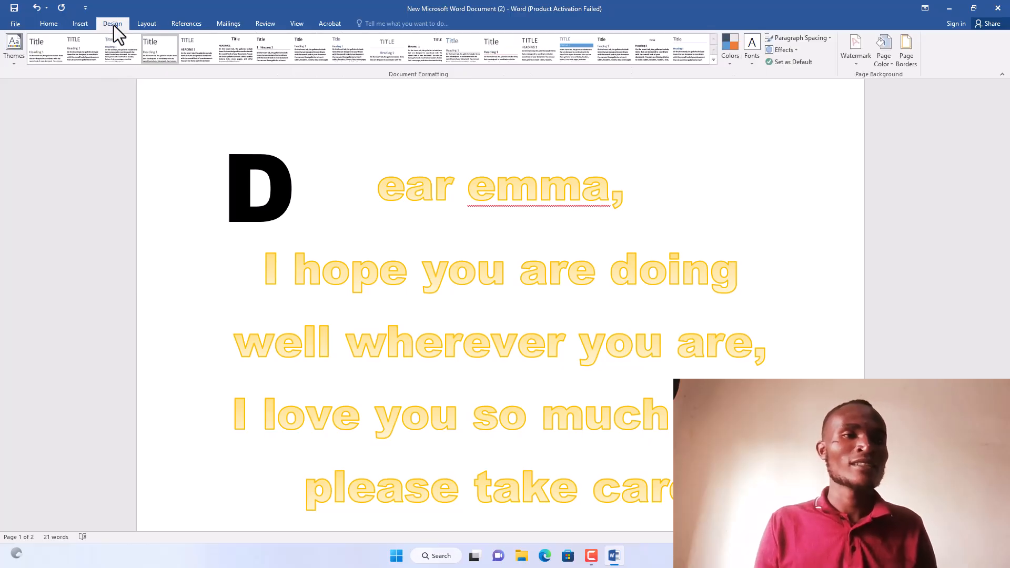
{"action": "left_click", "coordinate": [147, 24]}
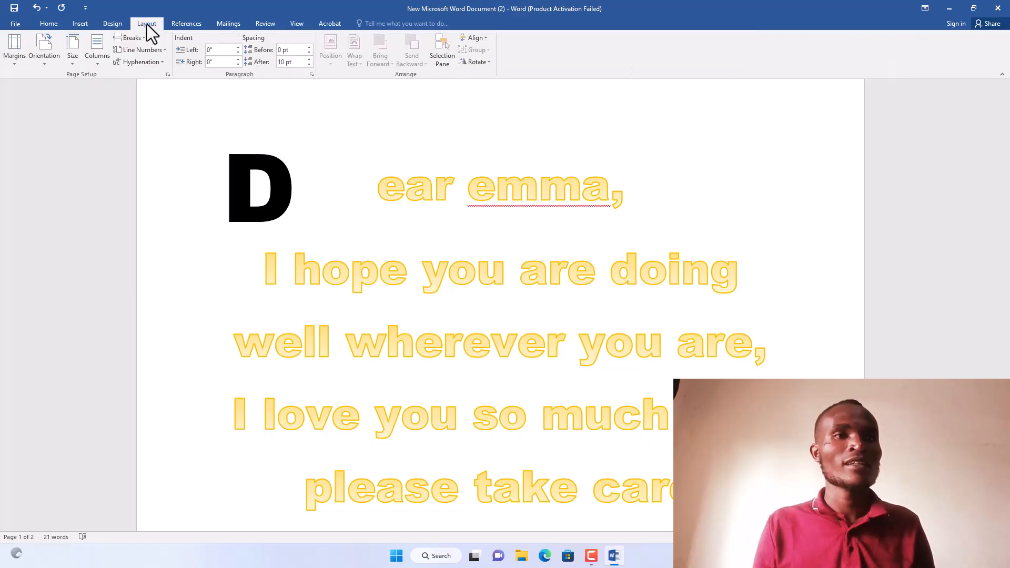
{"action": "left_click", "coordinate": [181, 24]}
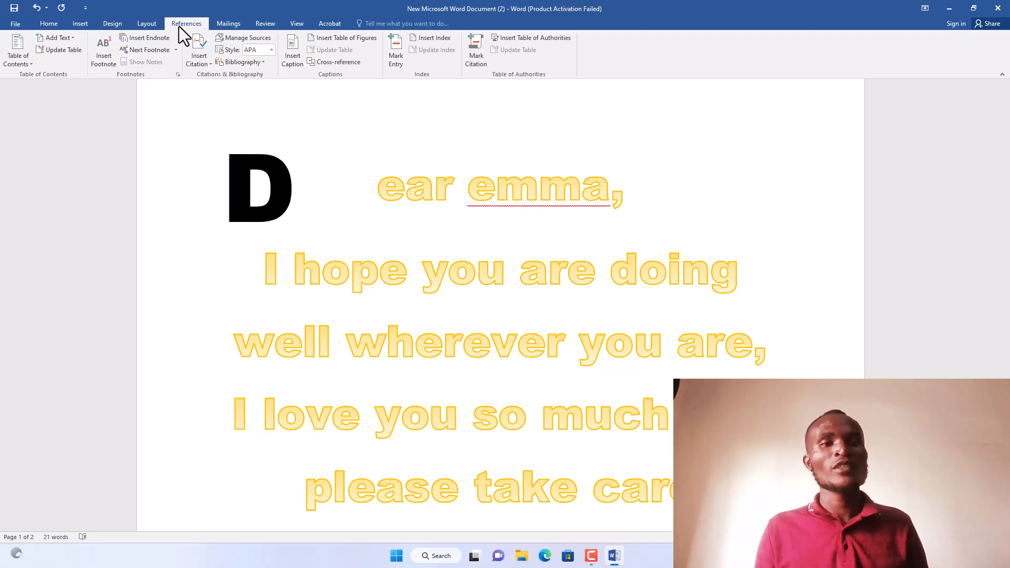